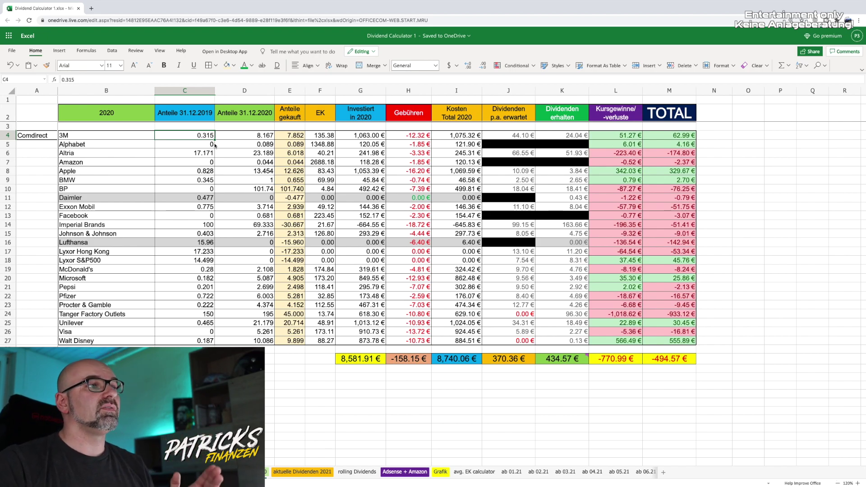
# Examine the 3M row's purchased shares, fees, received dividends, price gain or loss, and the formula behind its total
pyautogui.click(294, 135)
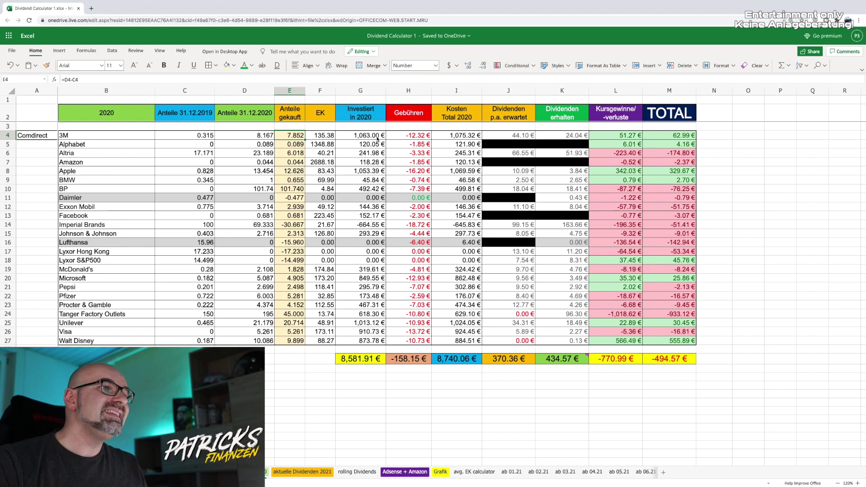
pyautogui.hscroll(1, 420, 140)
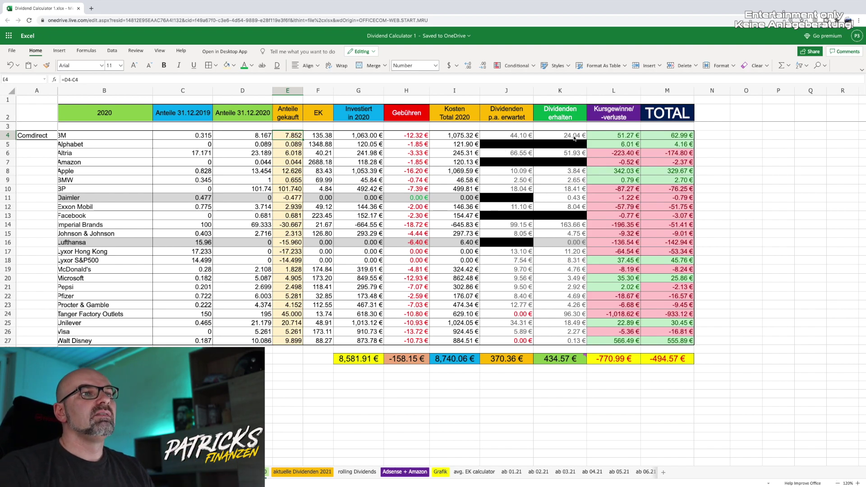
pyautogui.click(575, 138)
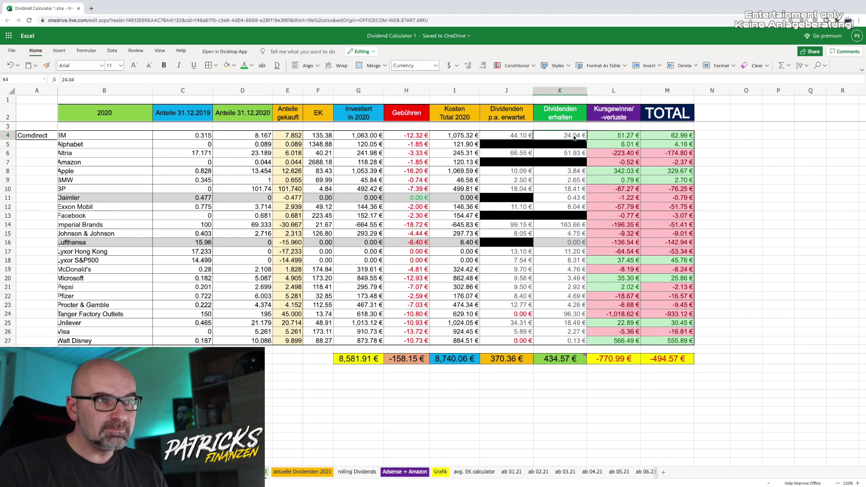
pyautogui.click(638, 135)
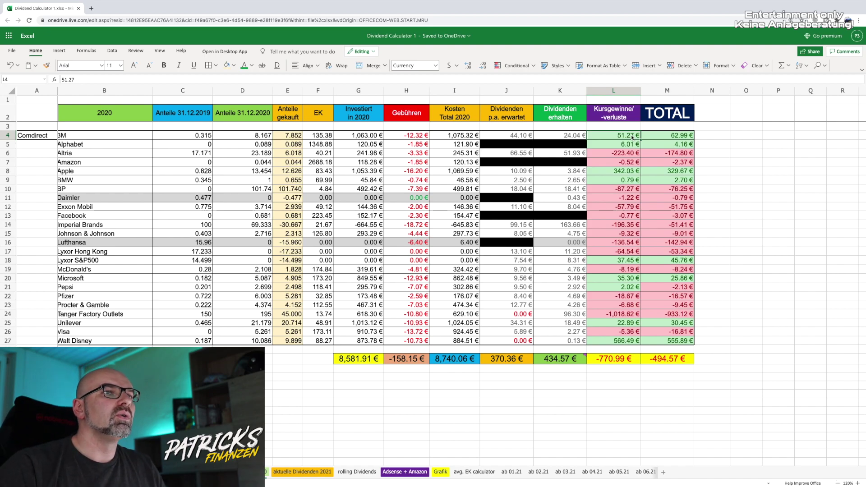
pyautogui.click(672, 137)
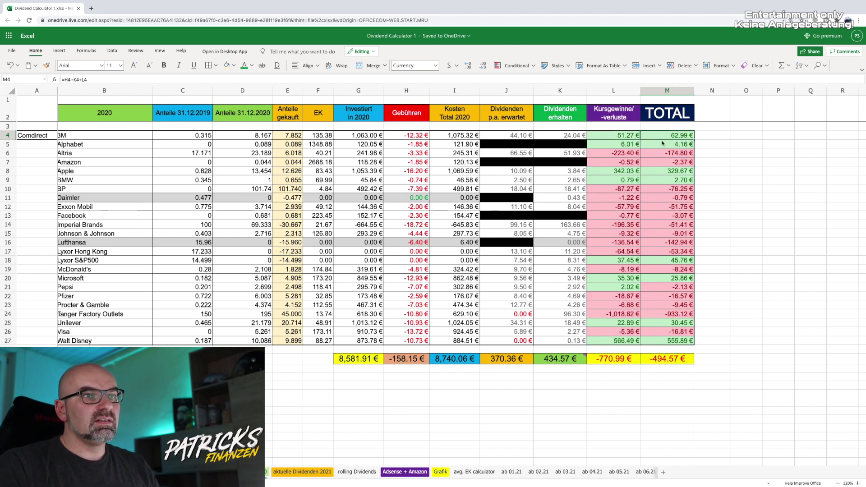
pyautogui.doubleClick(662, 136)
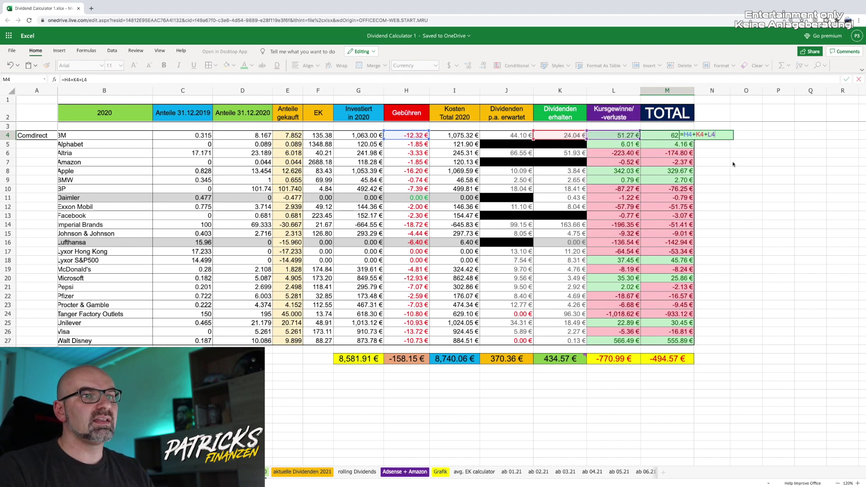
pyautogui.press('Escape')
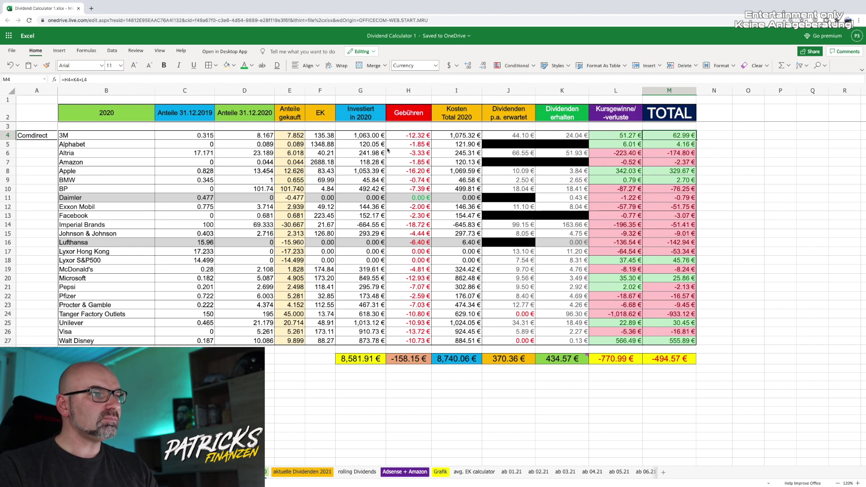
pyautogui.click(419, 136)
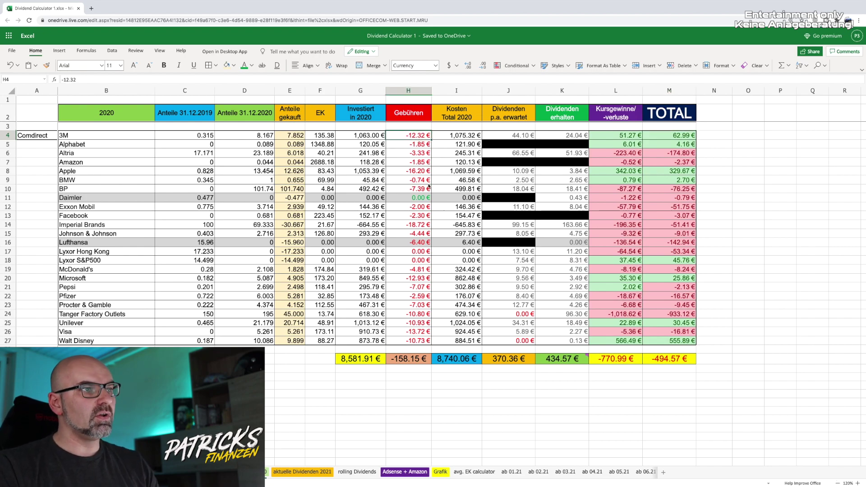
pyautogui.click(573, 137)
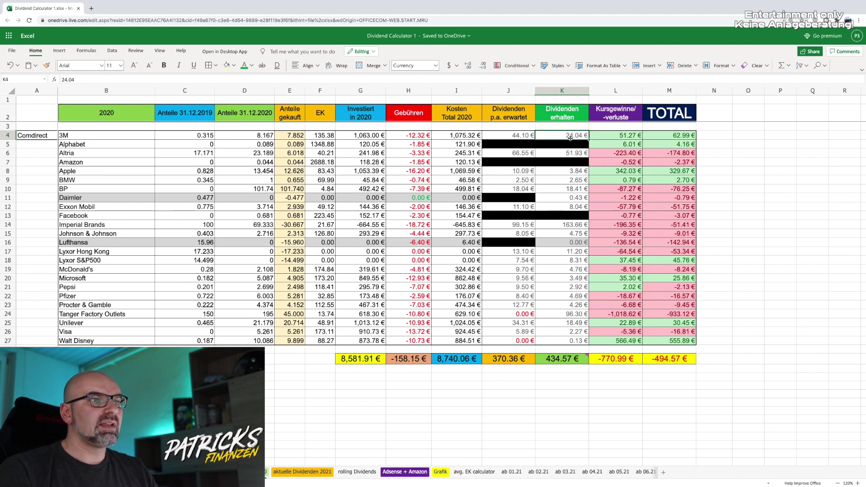
pyautogui.click(688, 138)
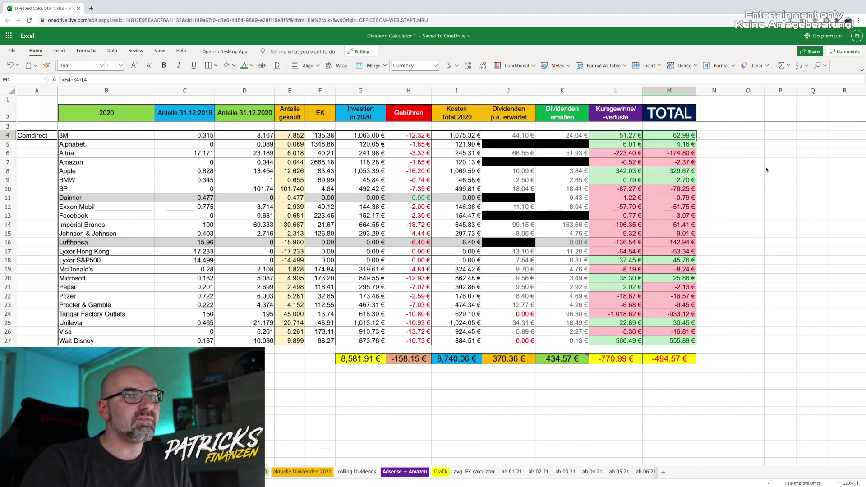
# Review the totals for Alphabet, Altria and Amazon, comparing 3M's and Altria's expected dividends and checking Altria's price gain or loss
pyautogui.click(680, 144)
pyautogui.click(687, 156)
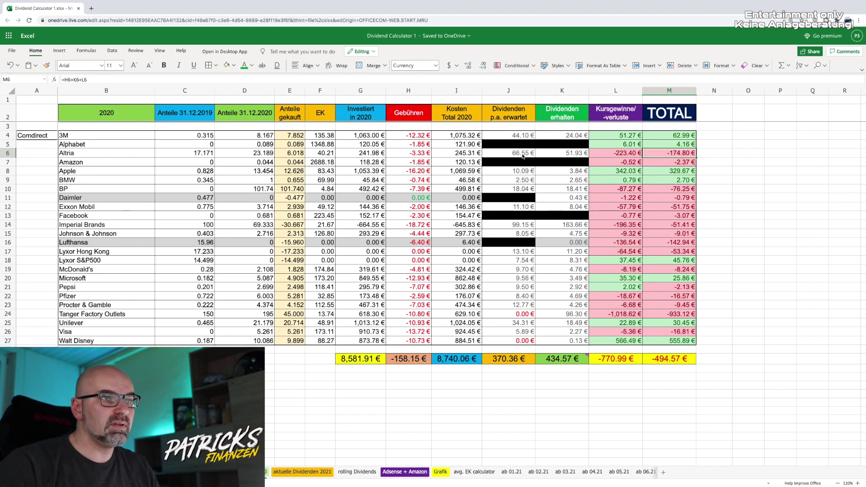
pyautogui.click(562, 172)
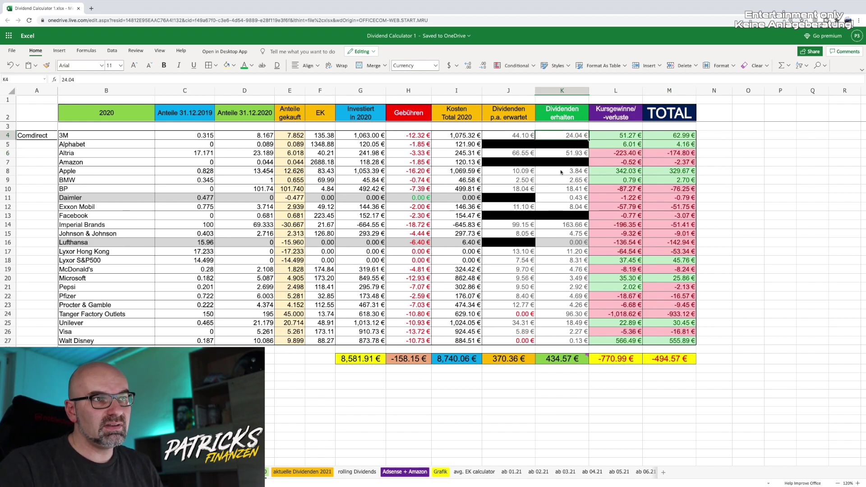
pyautogui.click(510, 137)
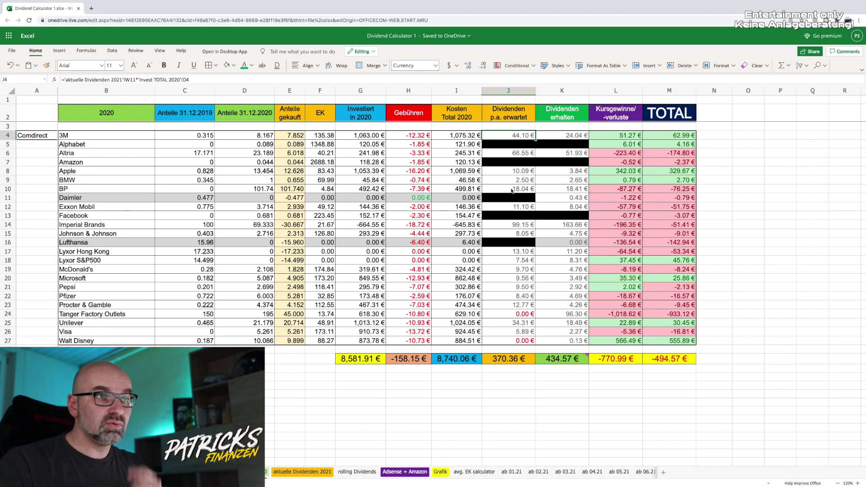
pyautogui.click(523, 153)
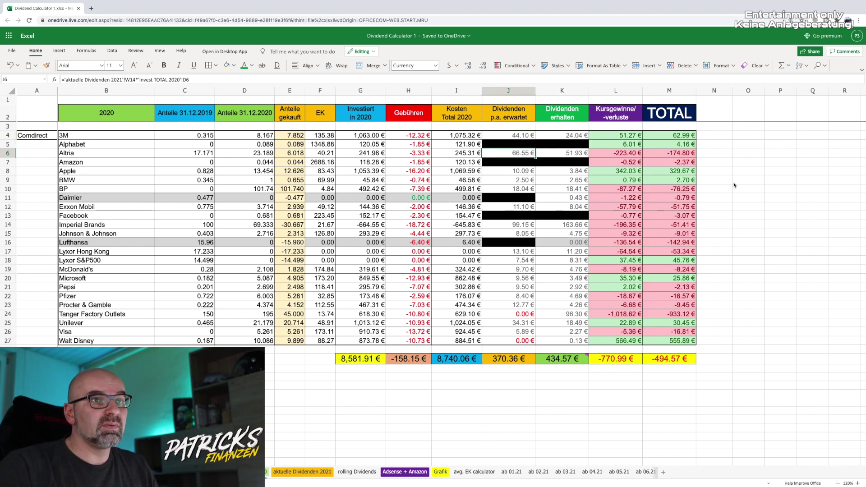
pyautogui.click(616, 153)
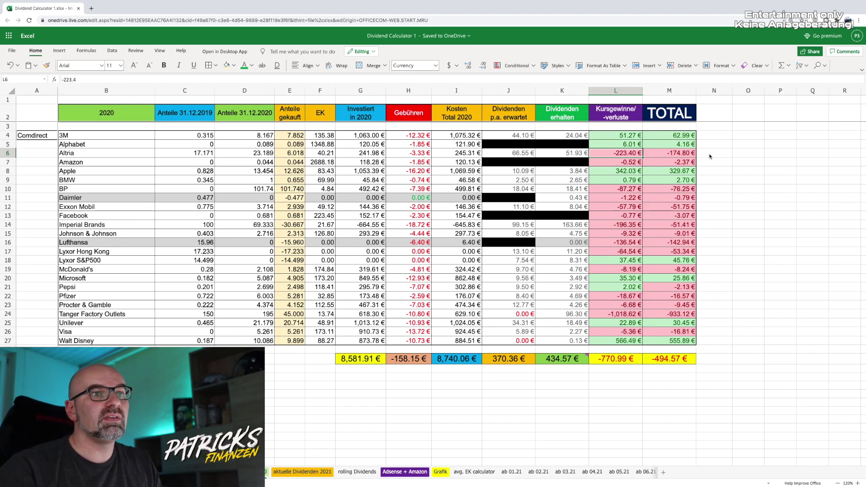
pyautogui.press('Right')
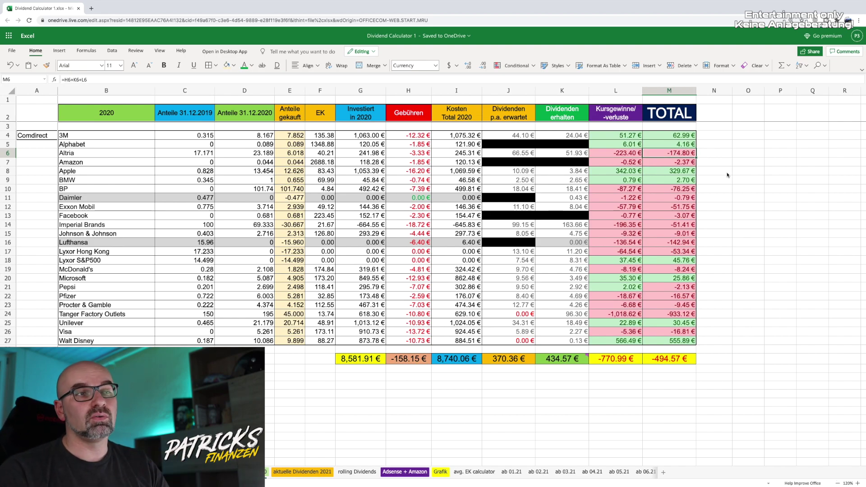
pyautogui.click(684, 163)
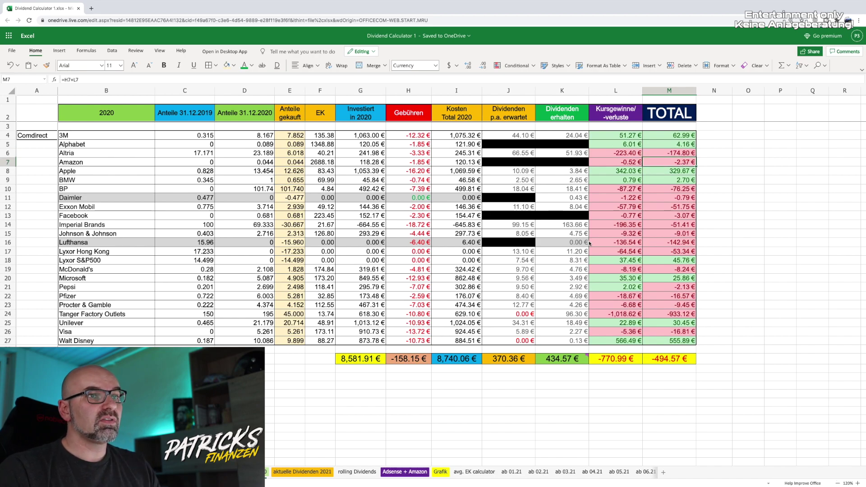
# Examine Apple's fees, received dividends and the cells its total formula adds up
pyautogui.click(679, 172)
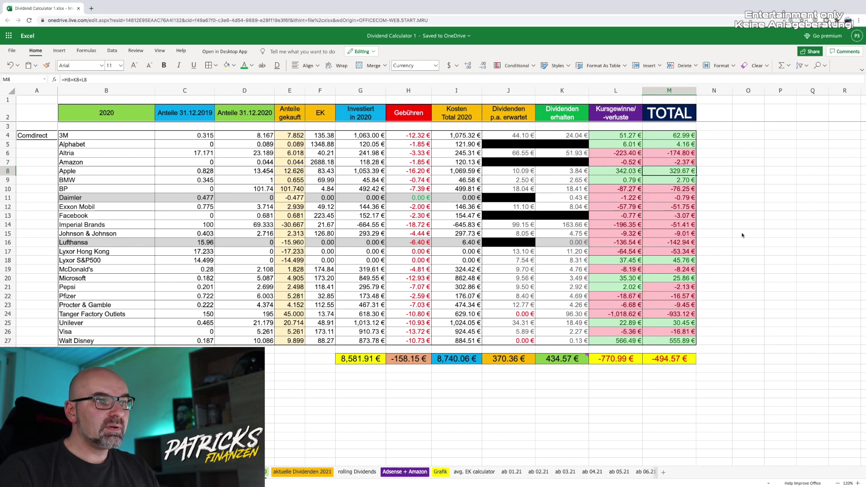
pyautogui.click(416, 176)
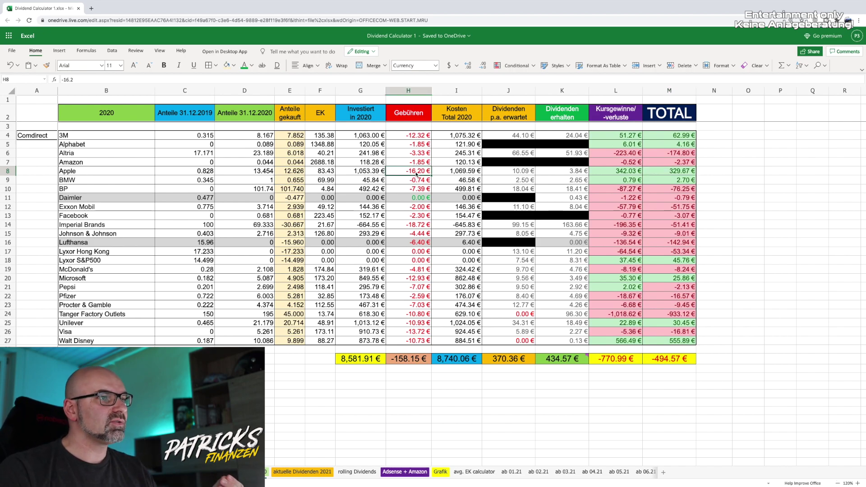
pyautogui.click(572, 172)
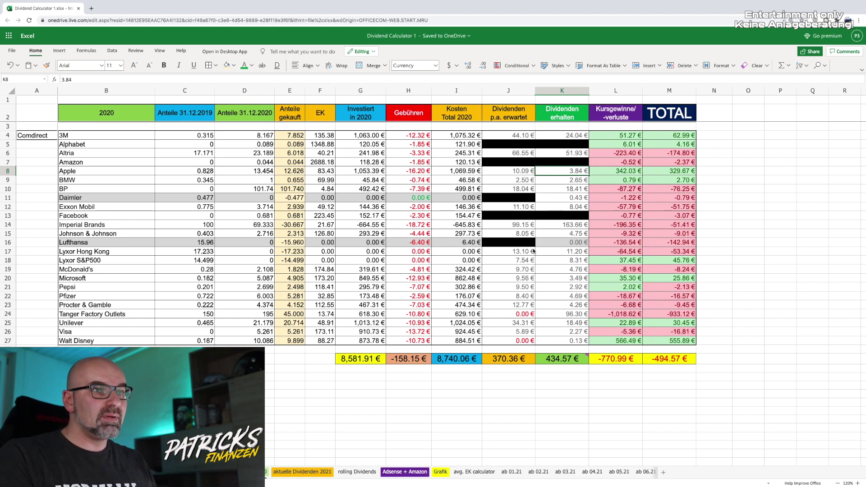
pyautogui.click(671, 172)
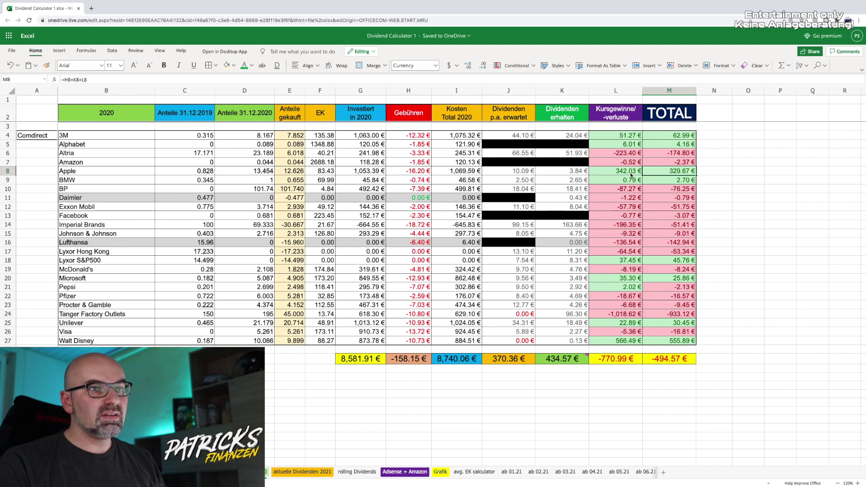
pyautogui.press('F2')
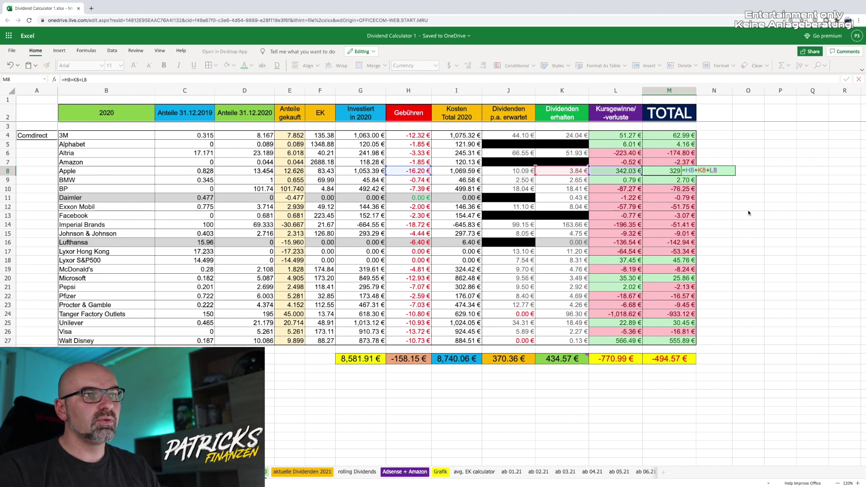
pyautogui.press('Escape')
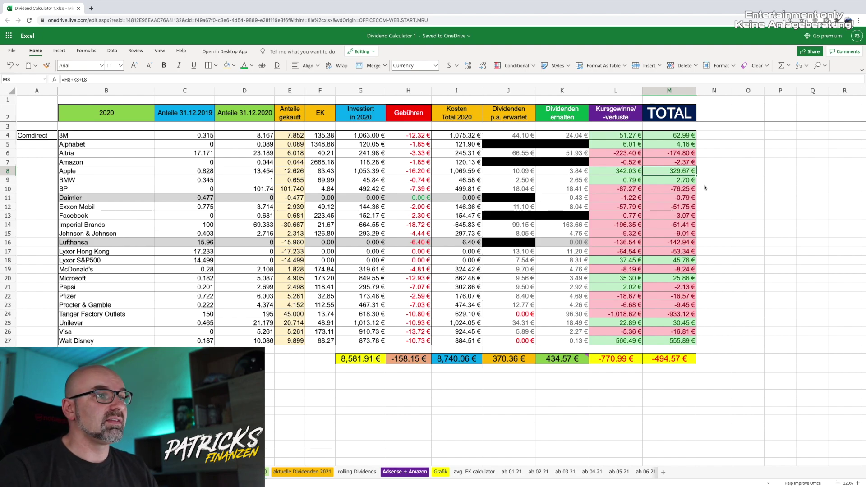
# Review the 2020 totals for BMW, BP, Daimler and Exxon Mobil one after another
pyautogui.click(687, 181)
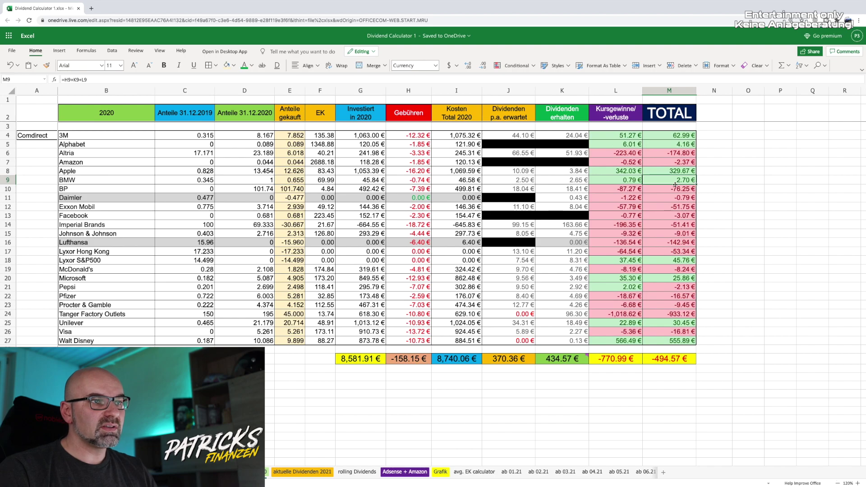
pyautogui.press('Down')
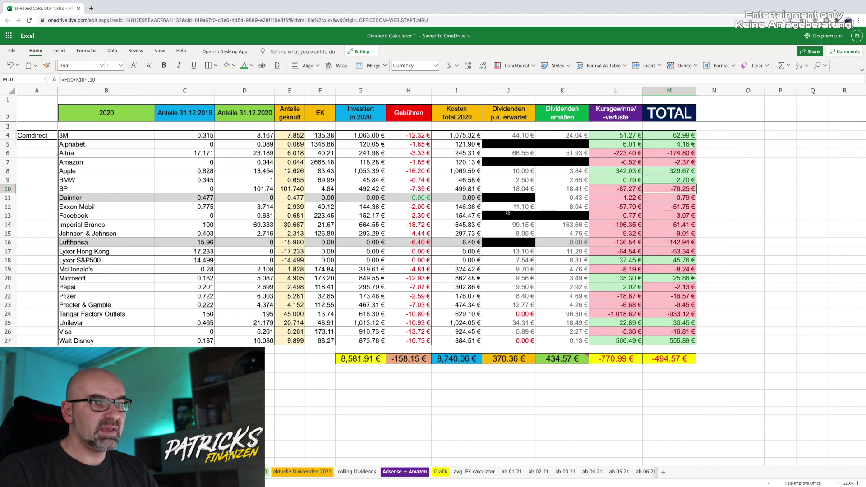
pyautogui.click(686, 197)
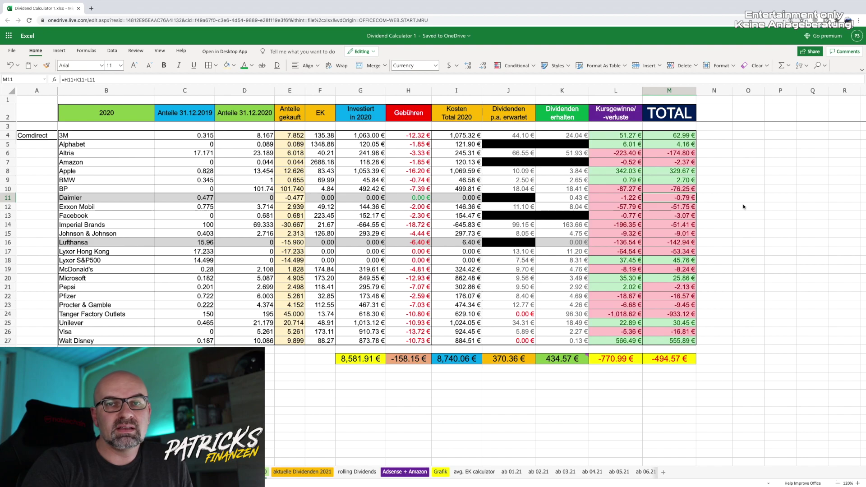
pyautogui.click(685, 209)
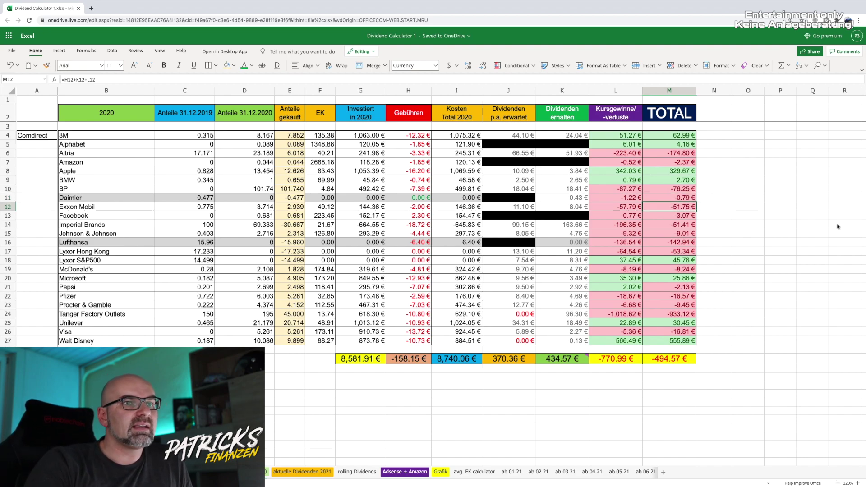
# Examine Facebook's total together with its blacked-out dividend cells, fees and price gain or loss
pyautogui.click(685, 219)
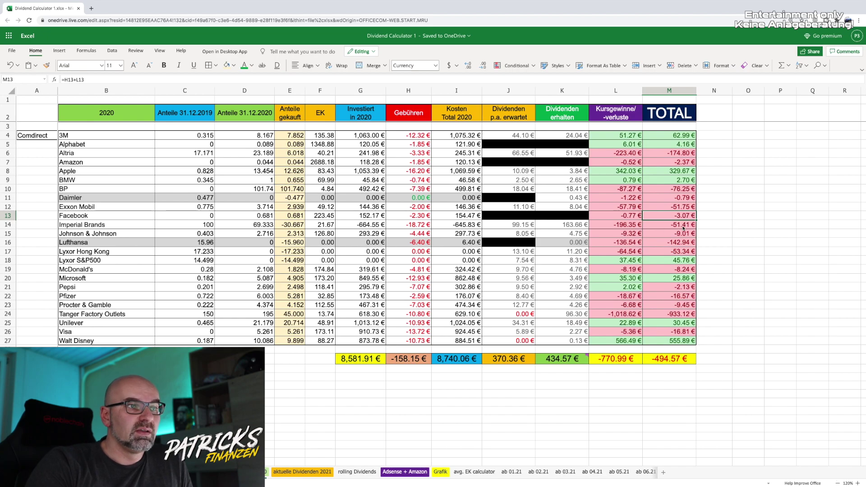
pyautogui.moveTo(524, 216); pyautogui.dragTo(569, 219)
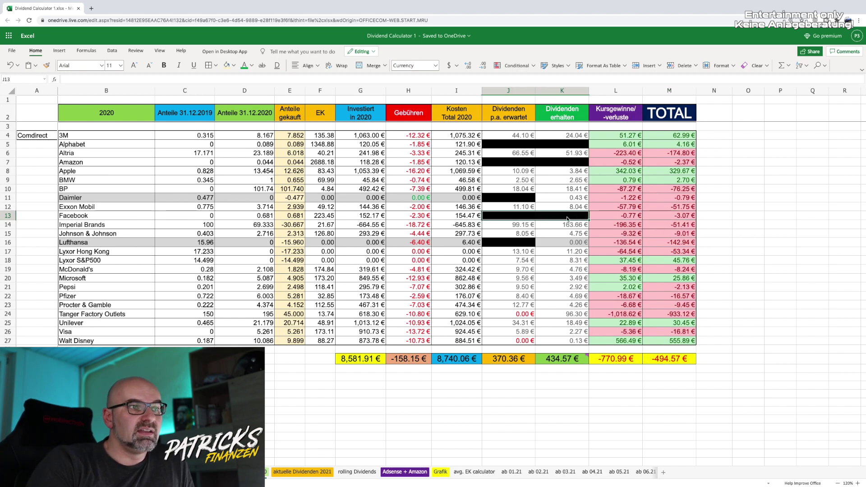
pyautogui.click(420, 217)
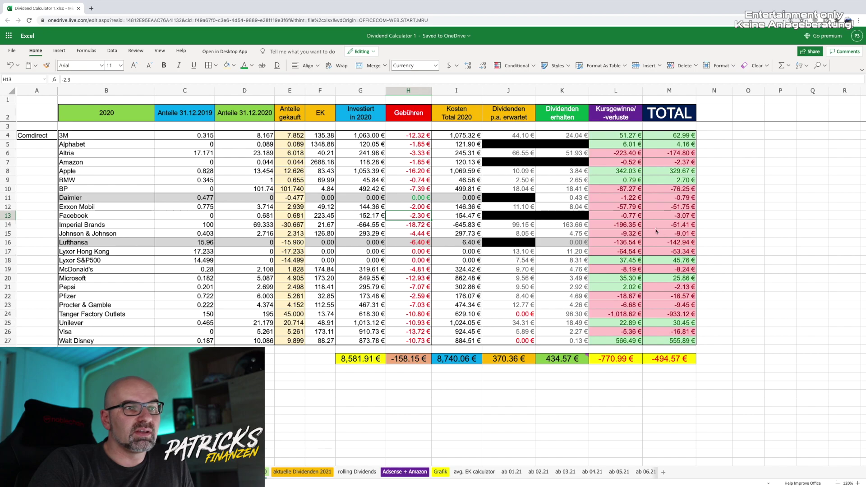
pyautogui.click(631, 219)
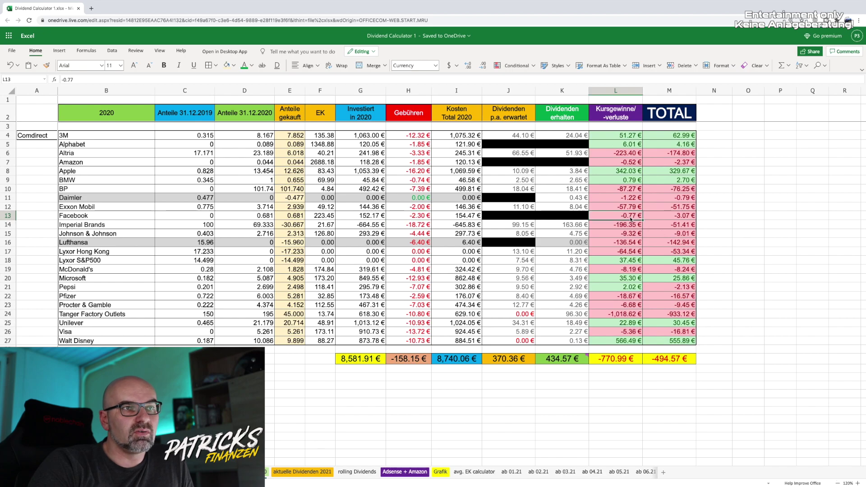
# Examine Imperial Brands' total and compare its received dividends with the expected annual dividends
pyautogui.click(677, 227)
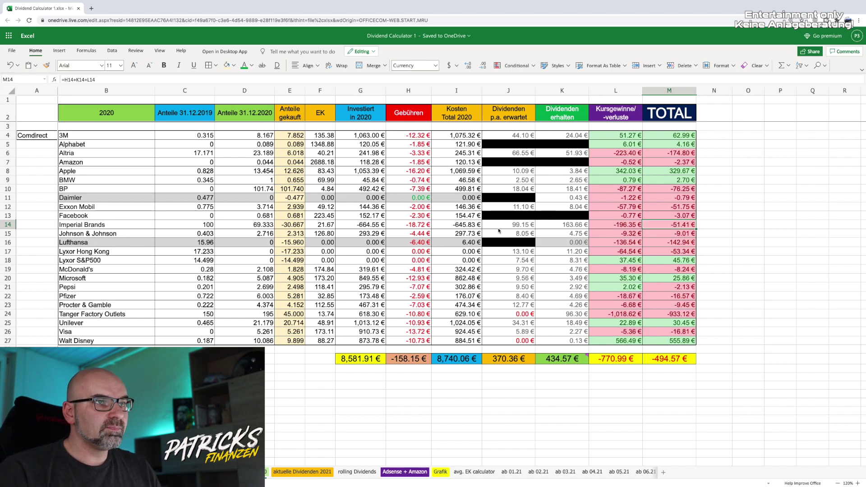
pyautogui.click(553, 228)
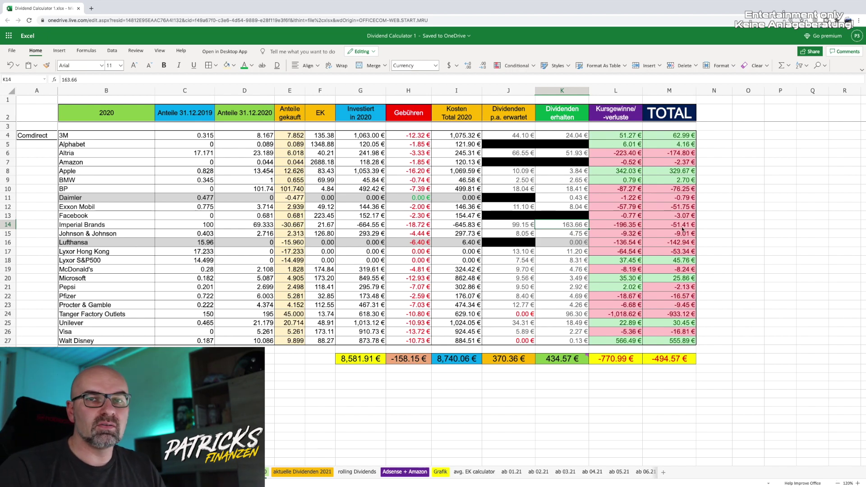
pyautogui.click(513, 227)
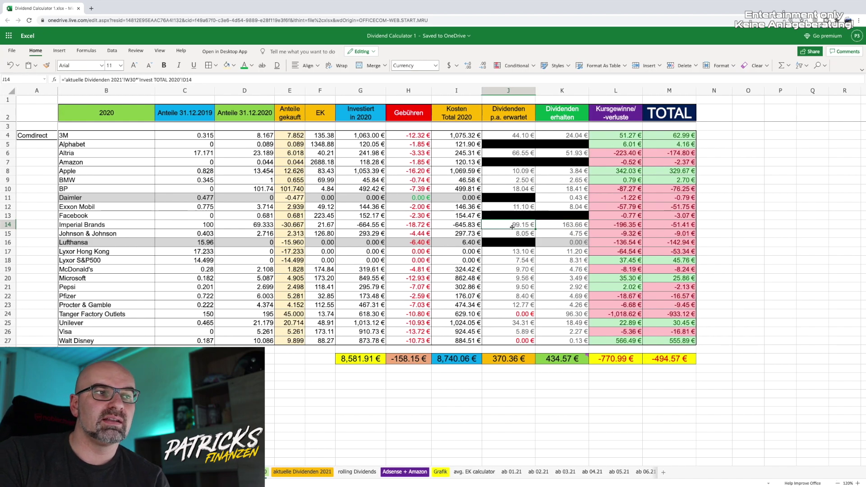
pyautogui.click(683, 224)
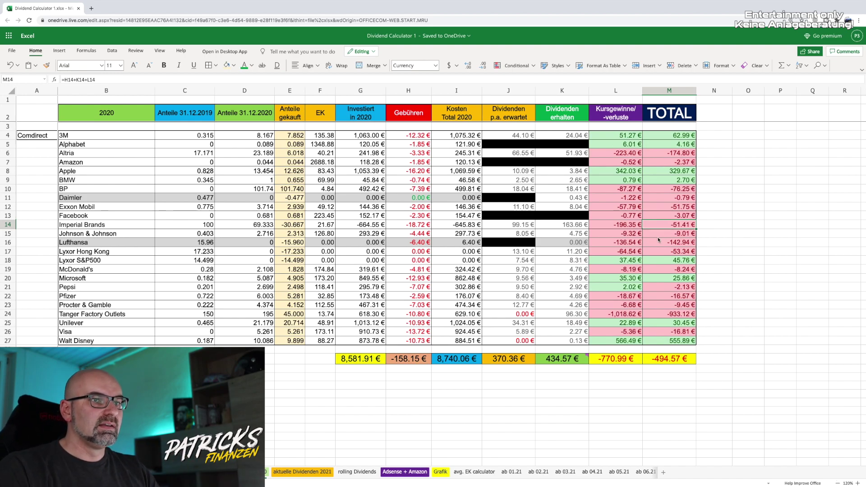
# Compare Altria's price loss and total with Imperial Brands' total for 2020
pyautogui.click(625, 154)
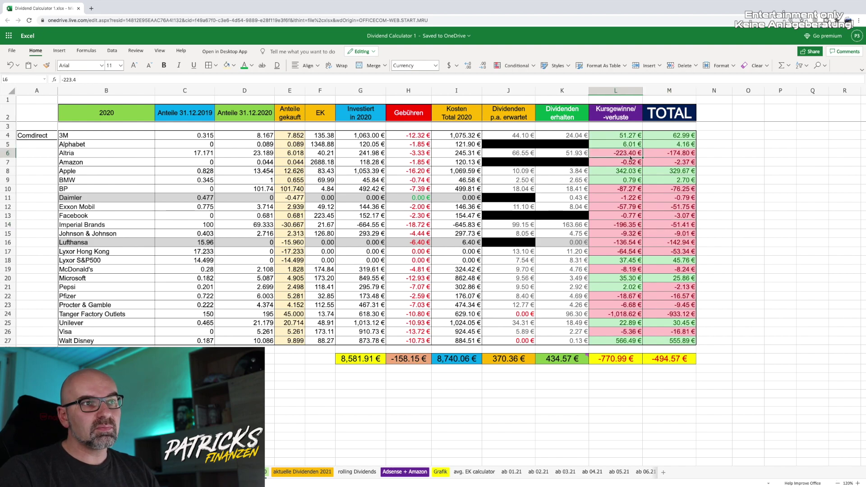
pyautogui.click(681, 154)
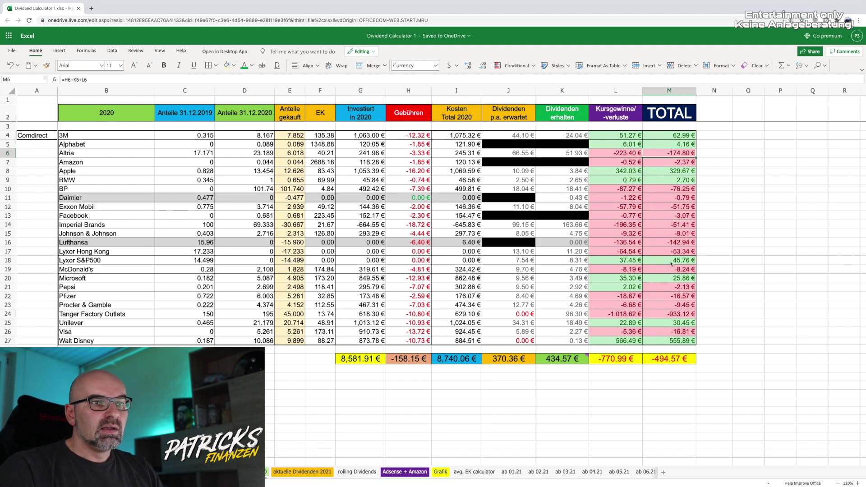
pyautogui.click(650, 225)
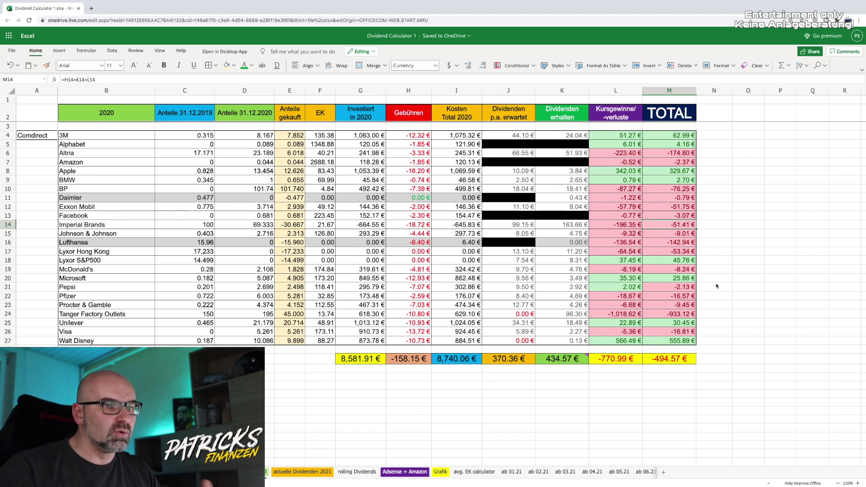
# Review the 2020 totals for Johnson & Johnson, Lufthansa, Lyxor Hong Kong, Lyxor S&P500 and McDonald's one after another
pyautogui.click(677, 235)
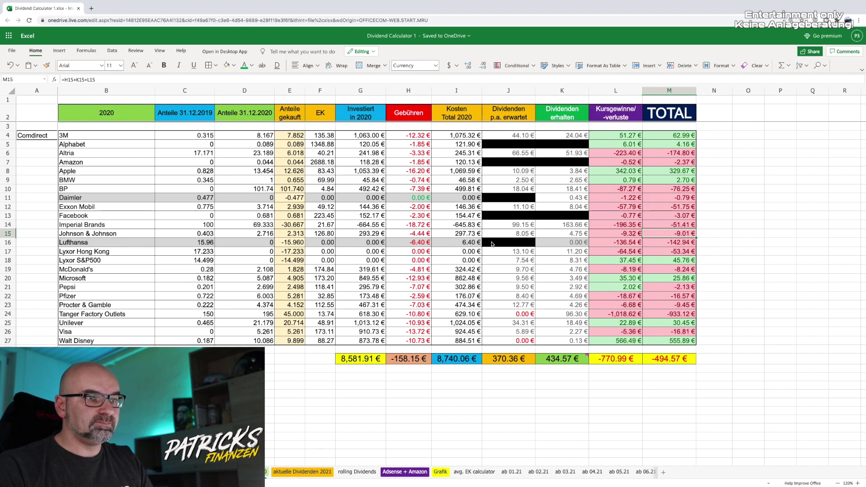
pyautogui.click(679, 245)
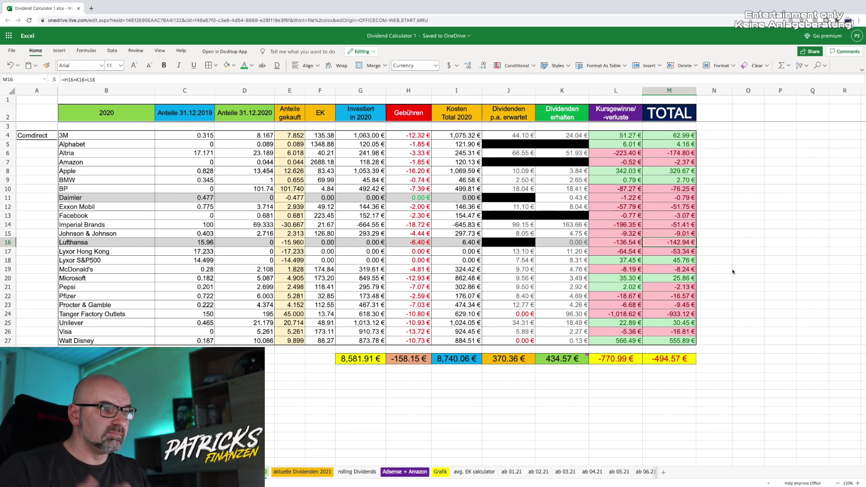
pyautogui.click(680, 253)
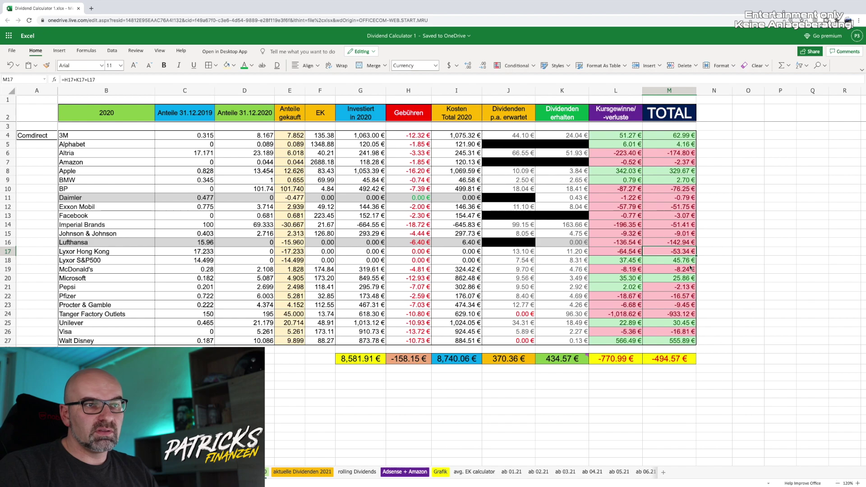
pyautogui.click(681, 263)
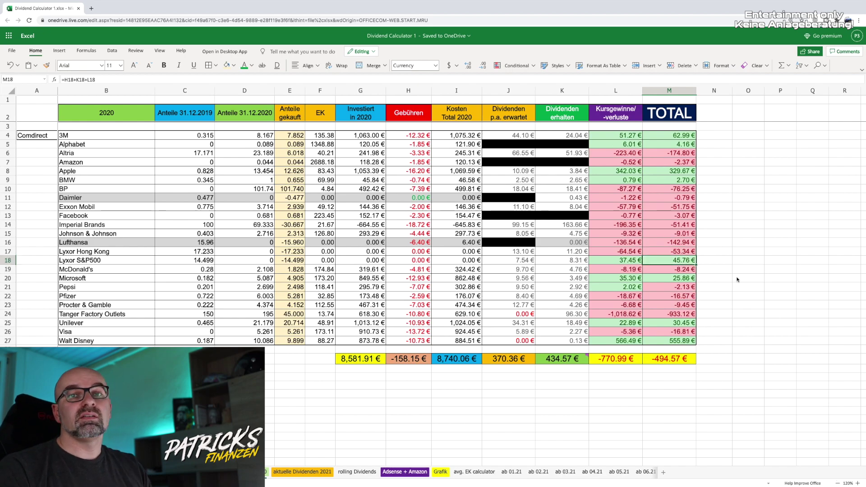
pyautogui.click(672, 271)
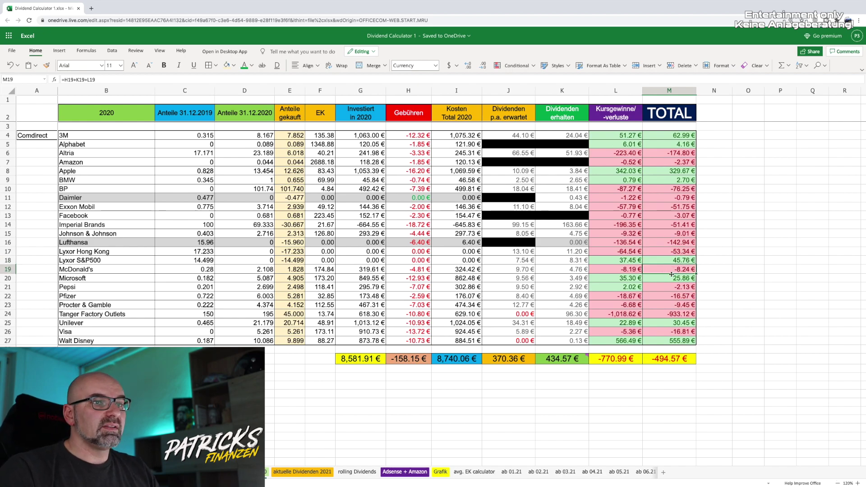
# Examine Microsoft's total together with its fees, received dividends and price gain or loss
pyautogui.click(675, 279)
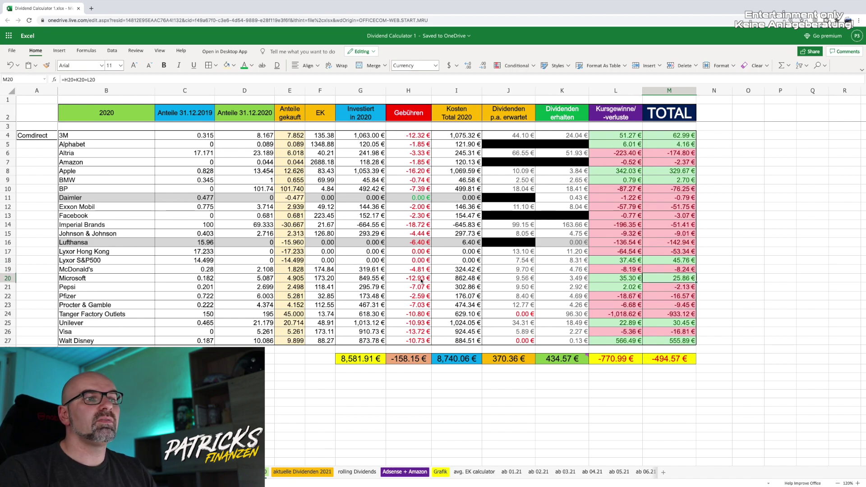
pyautogui.click(414, 279)
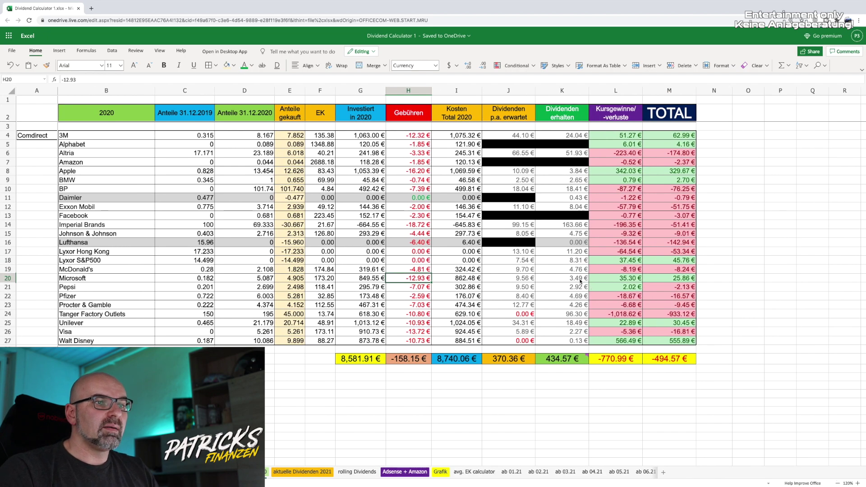
pyautogui.click(580, 279)
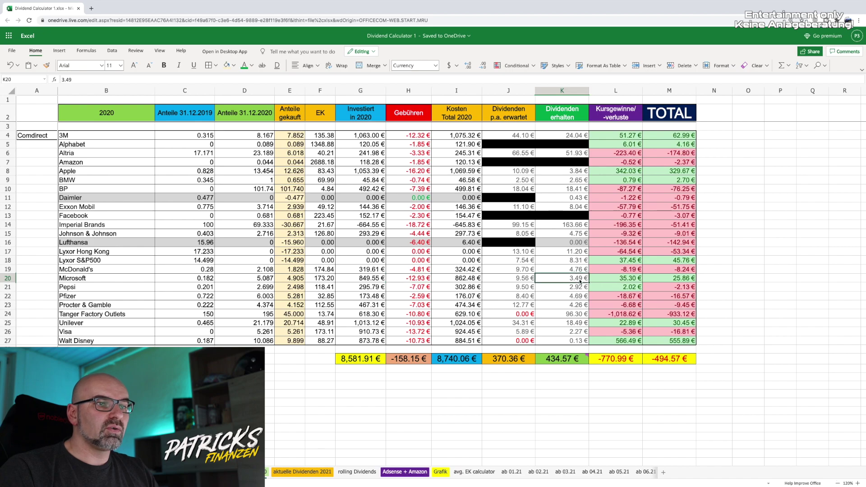
pyautogui.click(625, 281)
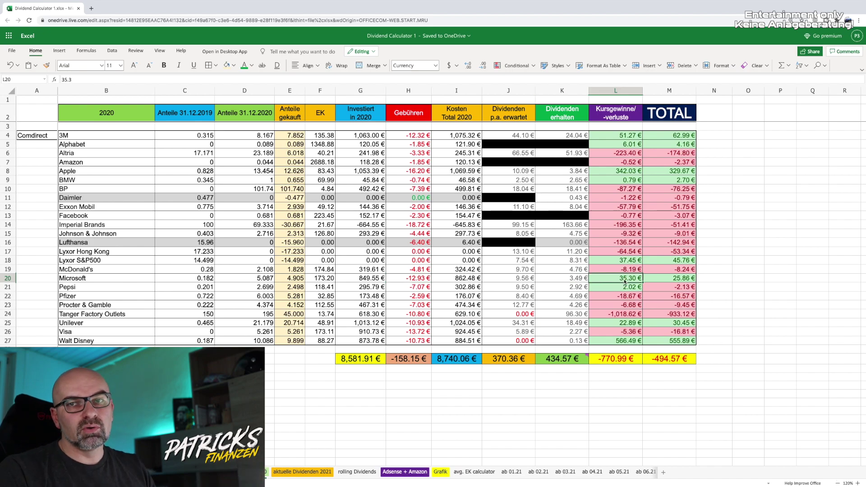
pyautogui.click(665, 278)
# Review the 2020 totals for Pepsi, Pfizer and Procter & Gamble
pyautogui.click(682, 288)
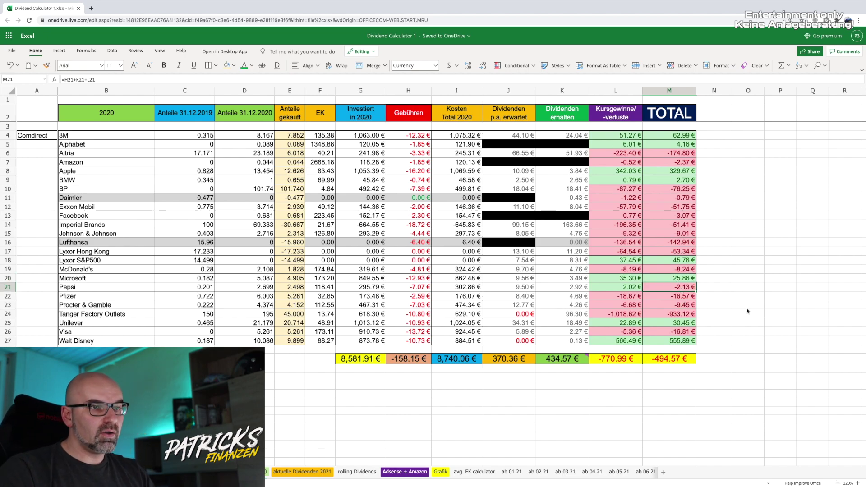
pyautogui.click(681, 297)
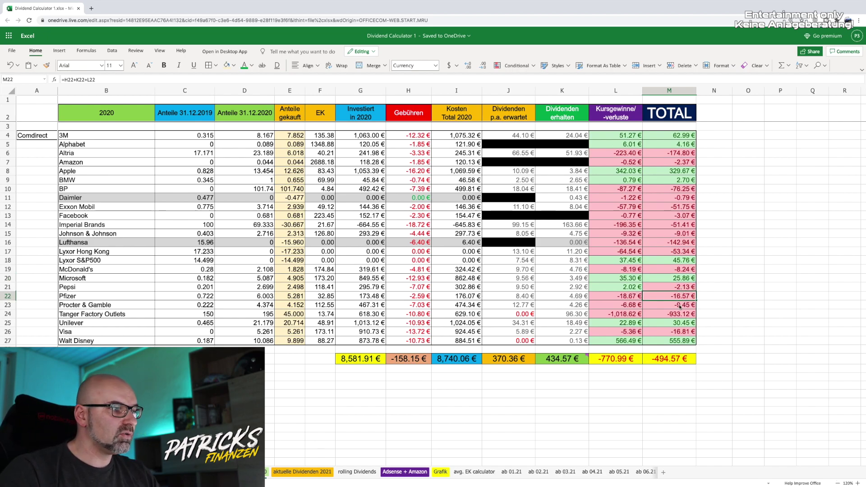
pyautogui.click(681, 307)
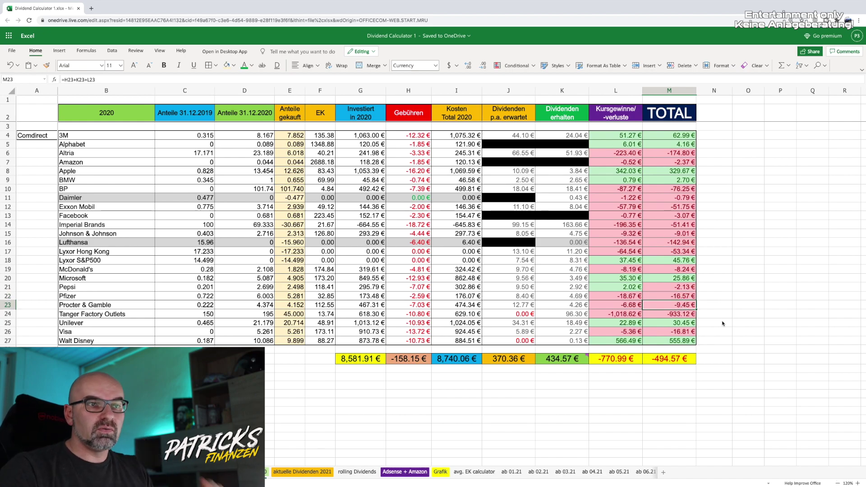
# Examine Tanger Factory Outlets' total, fees, expected and received dividends, and price gain or loss, keeping its total formula intact
pyautogui.click(677, 316)
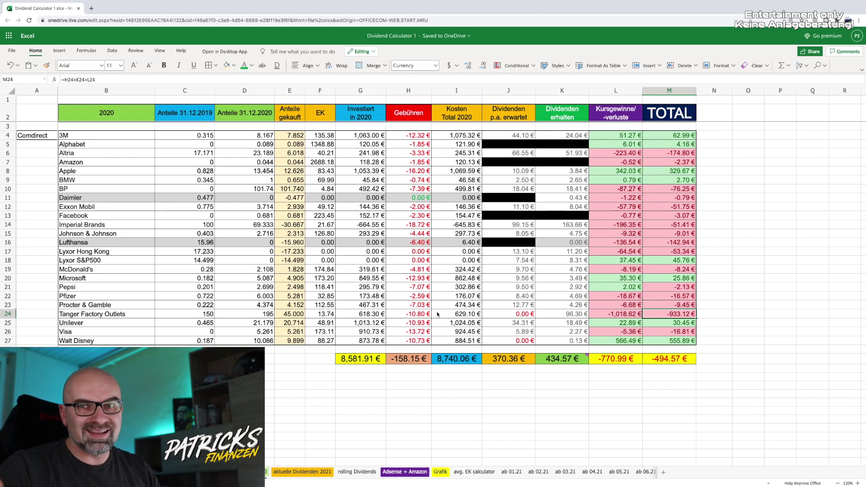
pyautogui.write('-933')
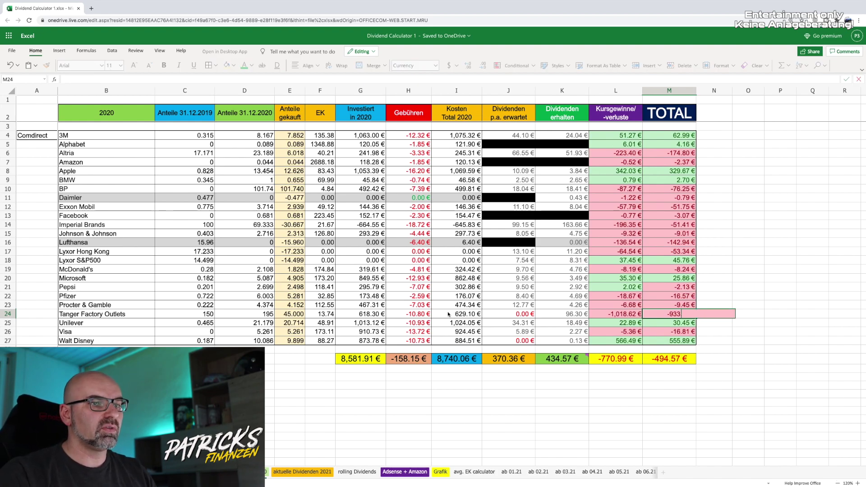
pyautogui.press('Escape')
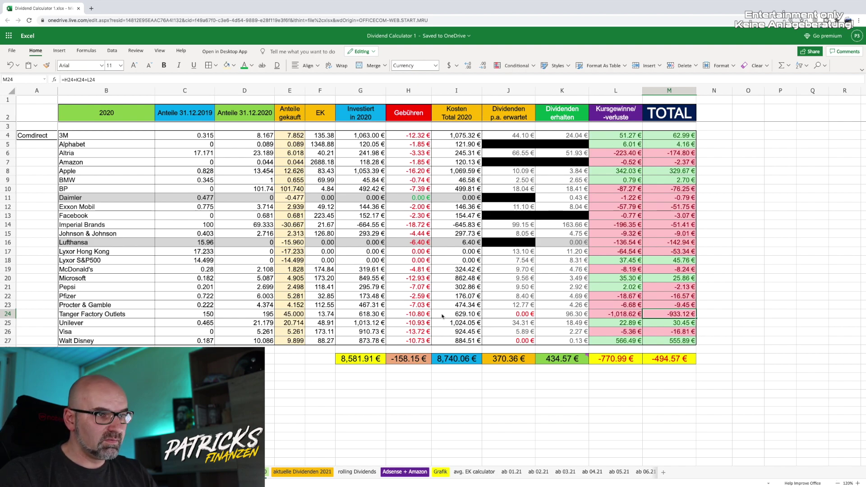
pyautogui.click(424, 316)
pyautogui.click(517, 316)
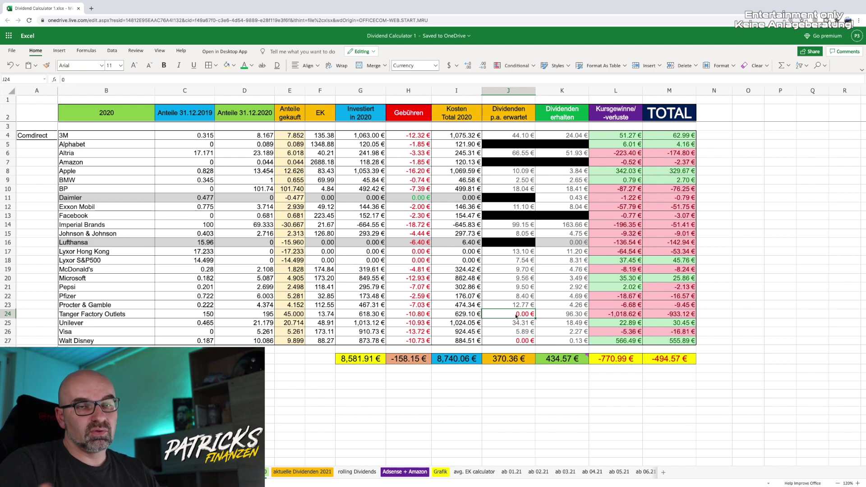
pyautogui.click(571, 316)
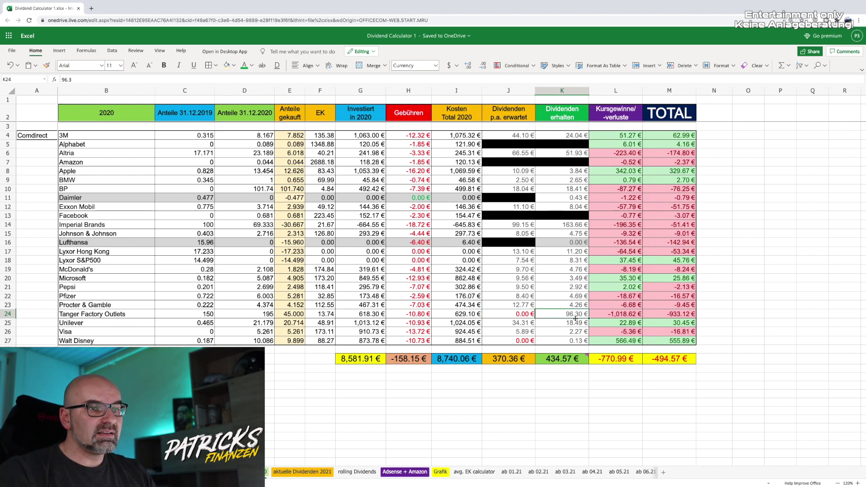
pyautogui.click(624, 316)
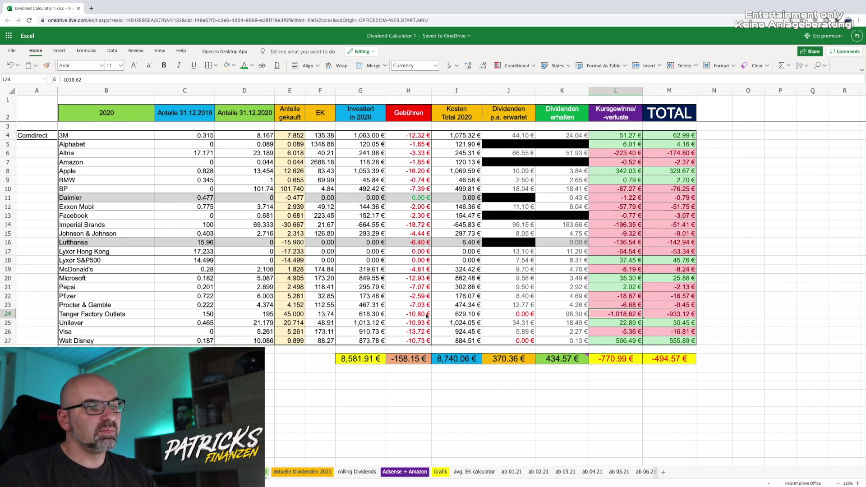
pyautogui.click(689, 315)
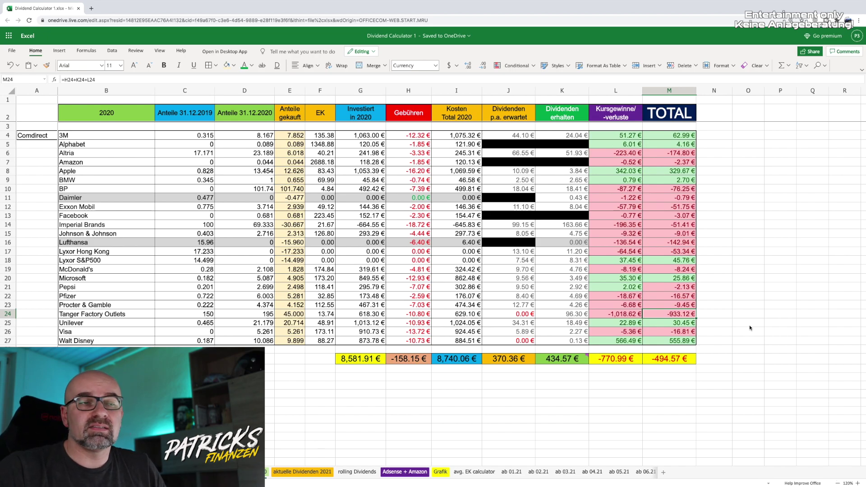
# Review Unilever's and Visa's totals, plus Walt Disney's received dividends, expected dividends and price gain or loss
pyautogui.click(681, 321)
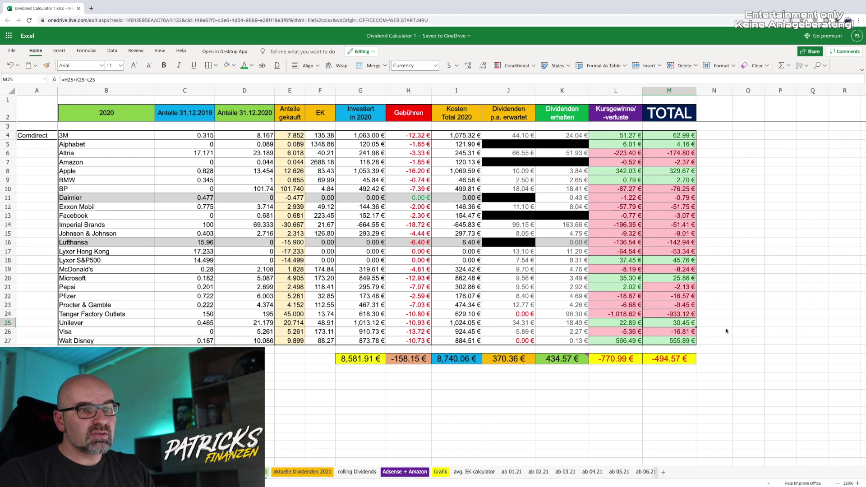
pyautogui.press('Down')
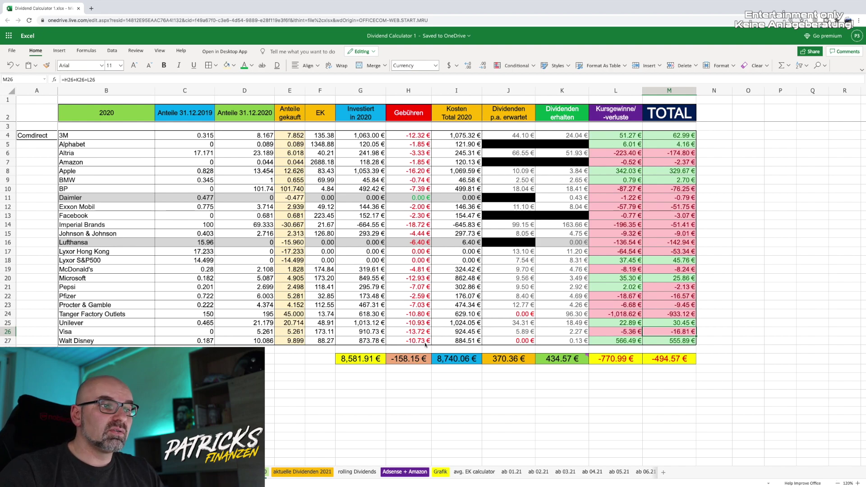
pyautogui.click(564, 343)
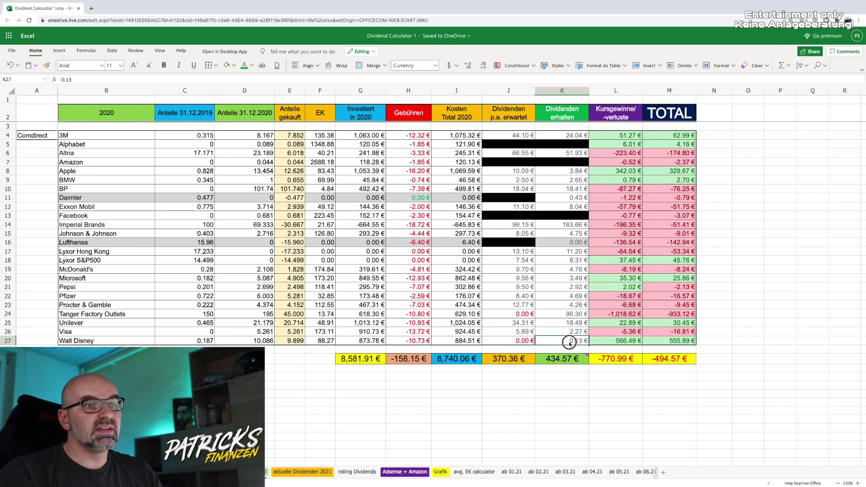
pyautogui.click(509, 343)
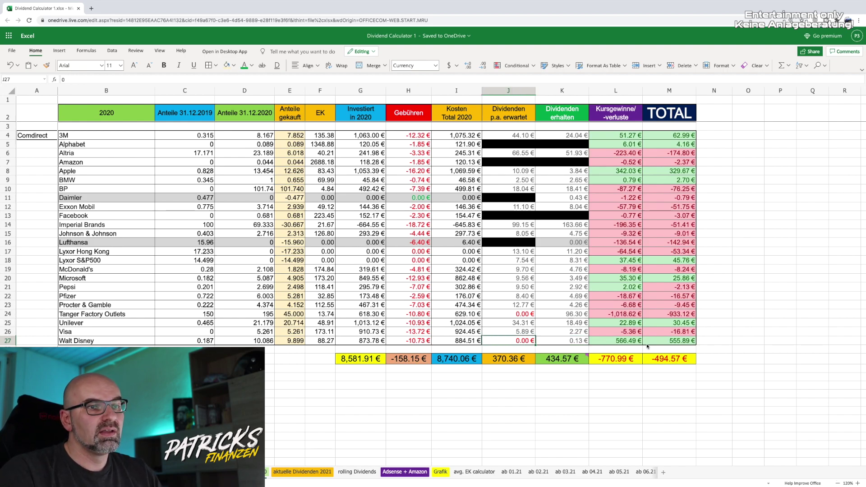
pyautogui.click(631, 343)
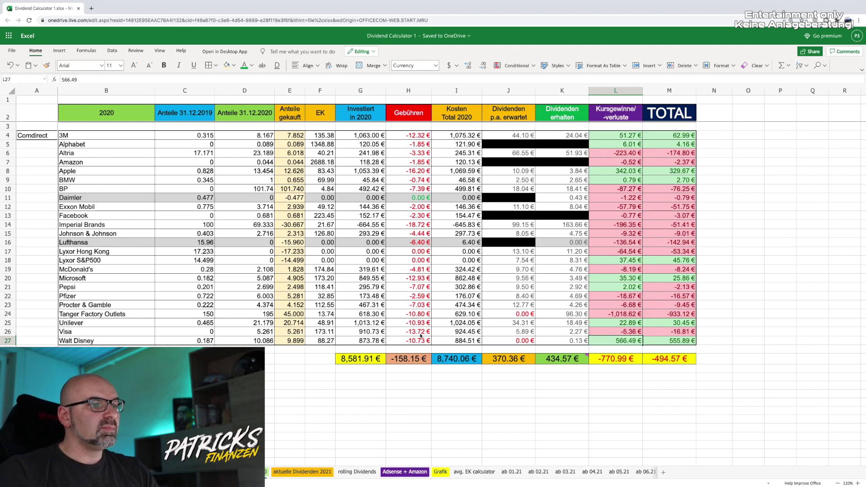
# Review the Comdirect column sums for invested amount, fees, total costs, expected dividends, received dividends and price gains or losses
pyautogui.click(359, 360)
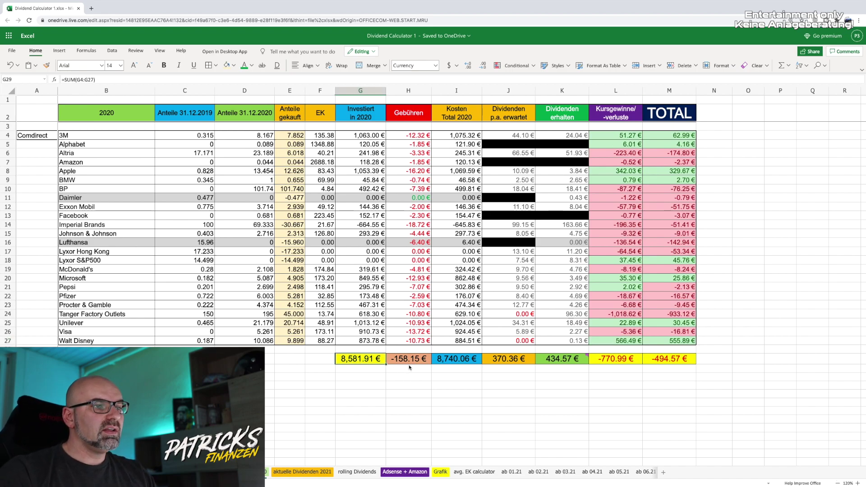
pyautogui.click(410, 361)
pyautogui.click(462, 363)
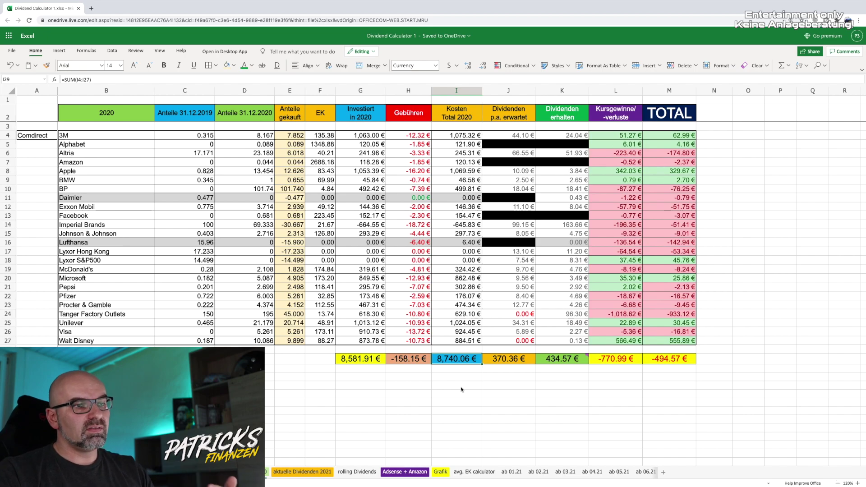
pyautogui.click(520, 364)
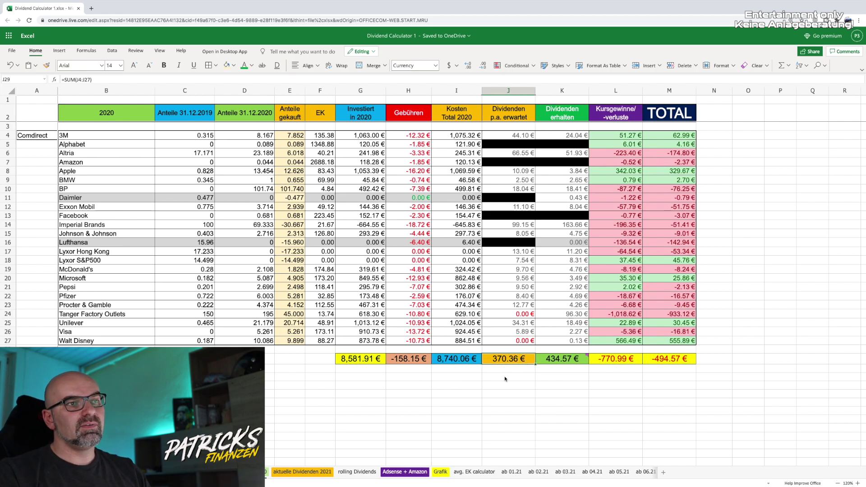
pyautogui.click(575, 365)
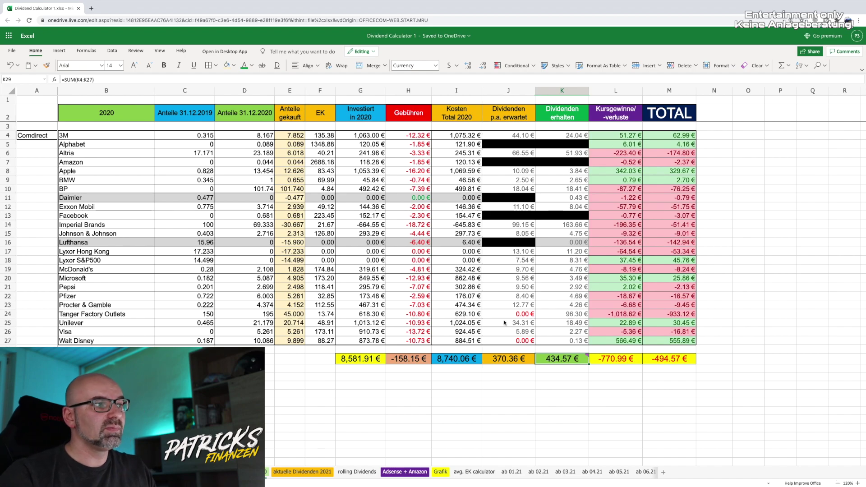
pyautogui.click(621, 360)
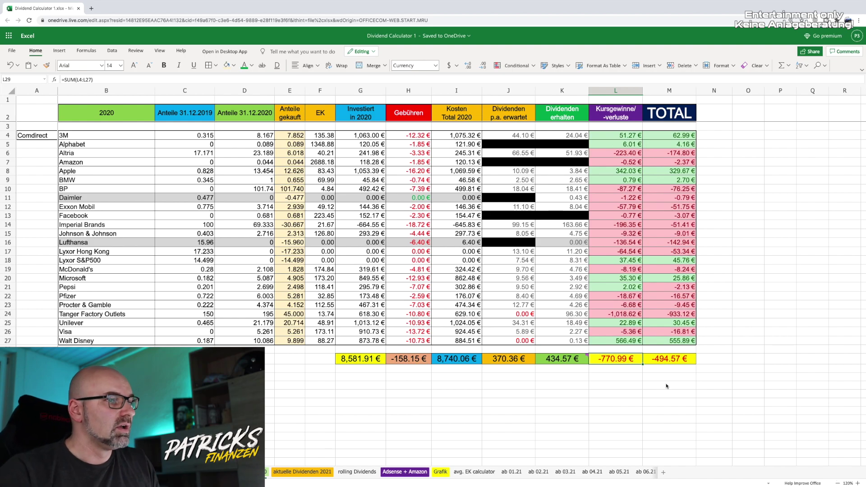
# Review the Consorsbank totals for Baidu, BAT, BYD and Diageo, plus BAT's expected yearly dividends
pyautogui.scroll(-10, 666, 386)
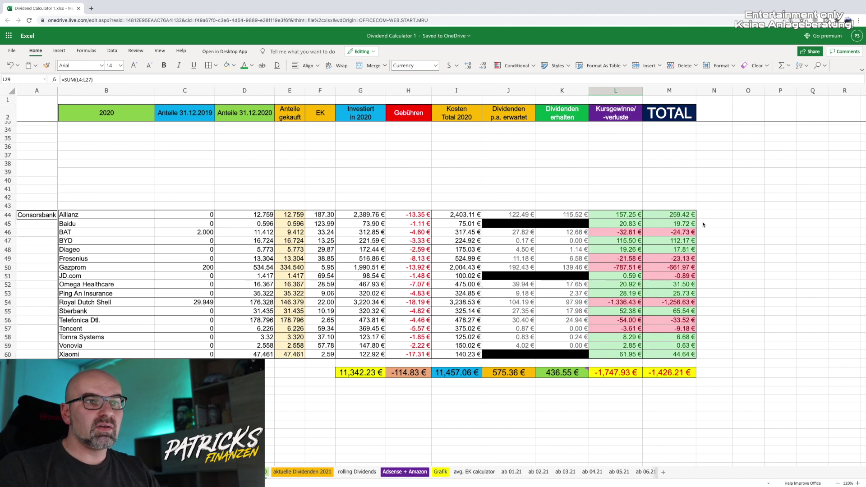
pyautogui.click(688, 224)
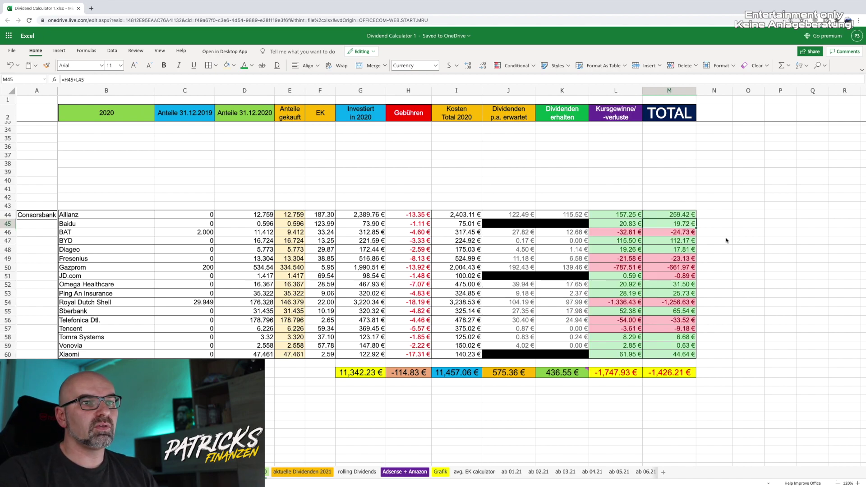
pyautogui.click(674, 233)
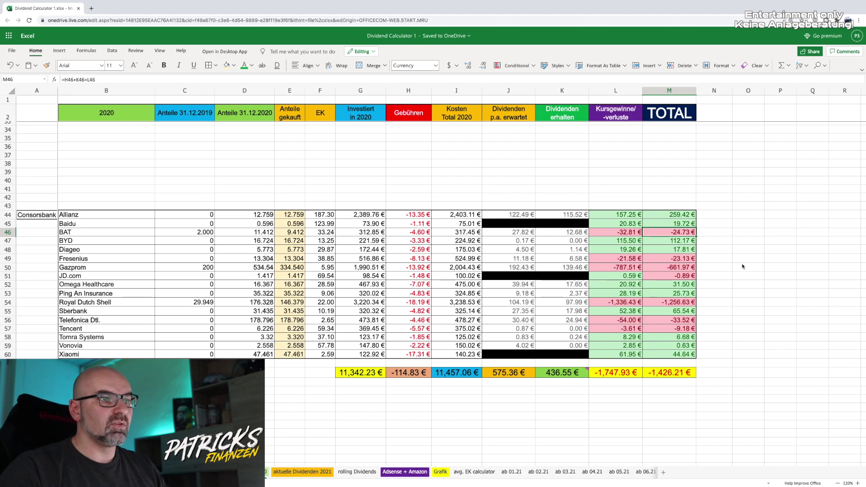
pyautogui.click(528, 234)
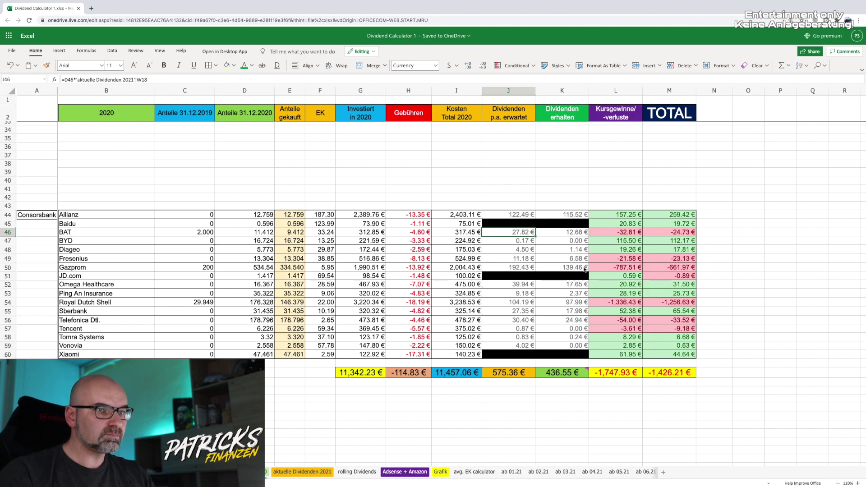
pyautogui.click(683, 243)
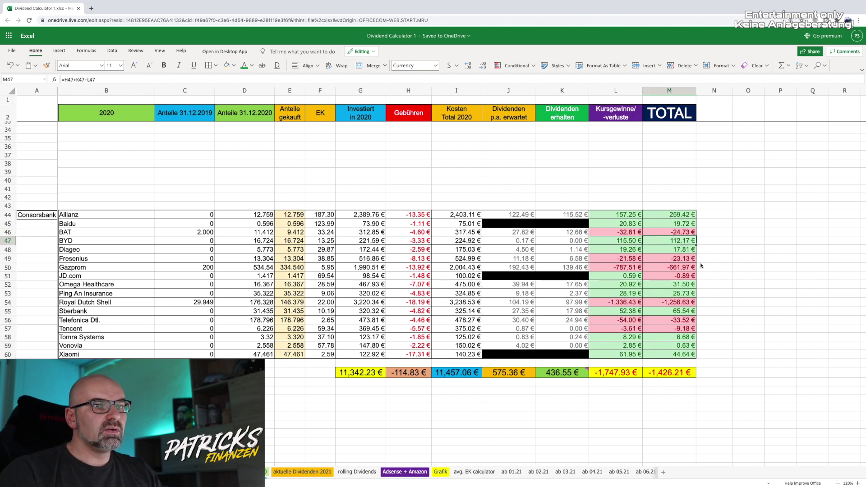
pyautogui.press('Down')
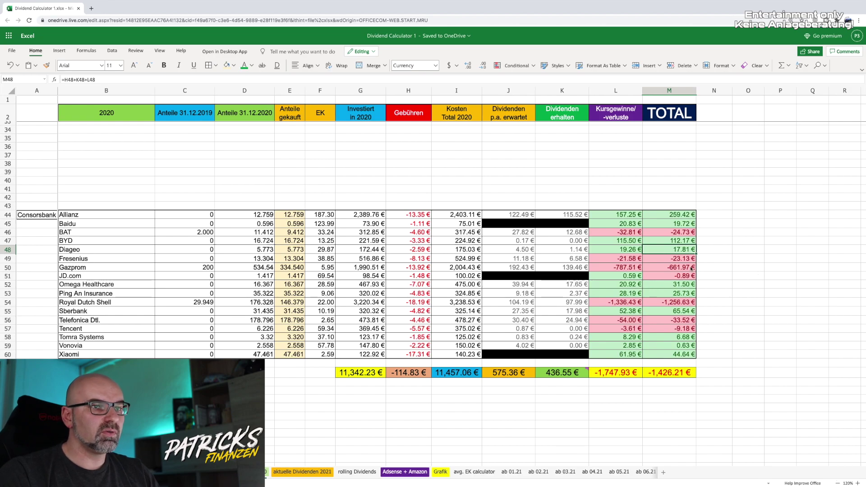
# Review the totals for Fresenius, Gazprom, JD.com, Omega Healthcare and Ping An Insurance, plus Gazprom's price gain or loss
pyautogui.press('Down')
pyautogui.press('Down')
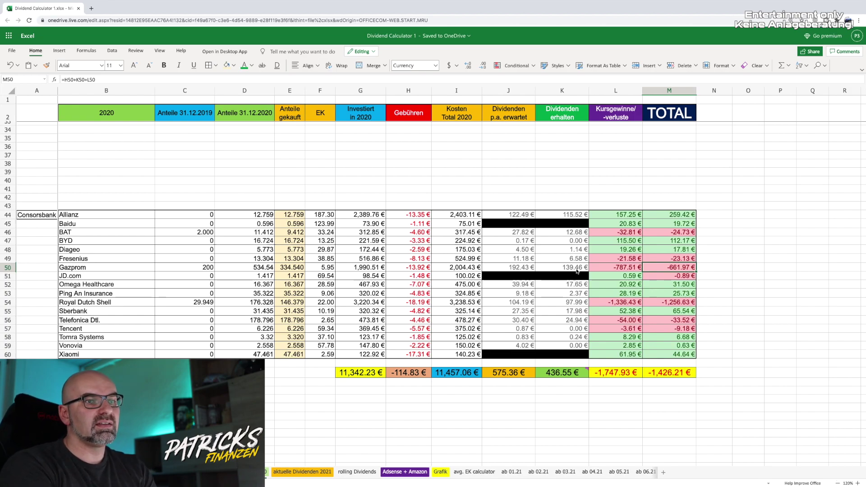
pyautogui.click(612, 268)
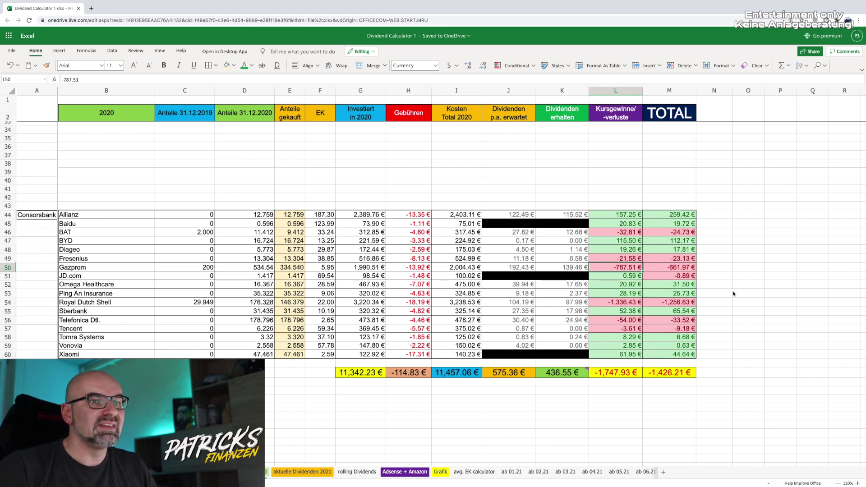
pyautogui.click(664, 276)
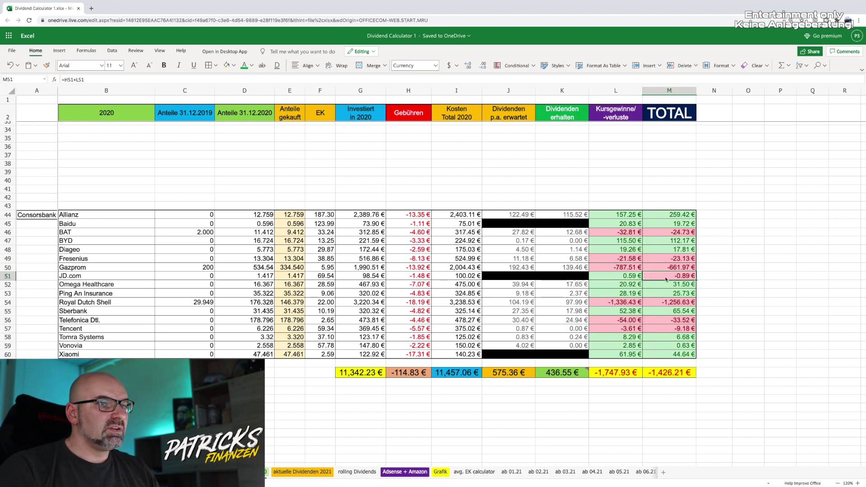
pyautogui.click(679, 284)
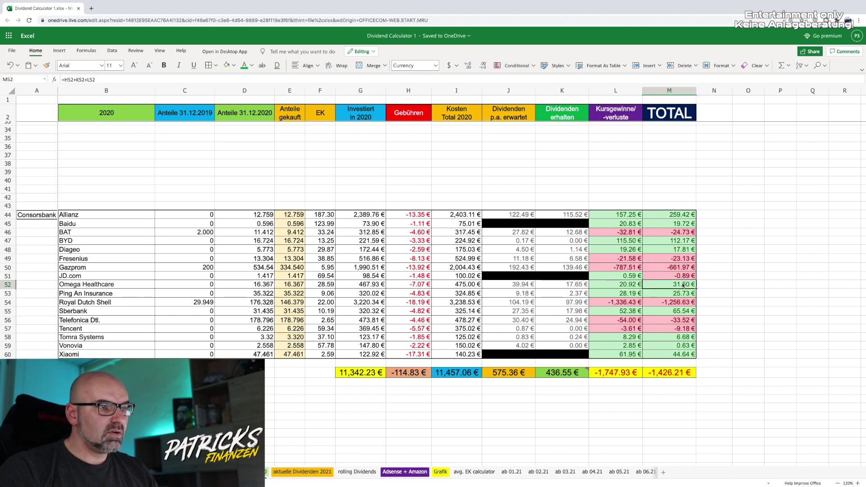
pyautogui.click(684, 294)
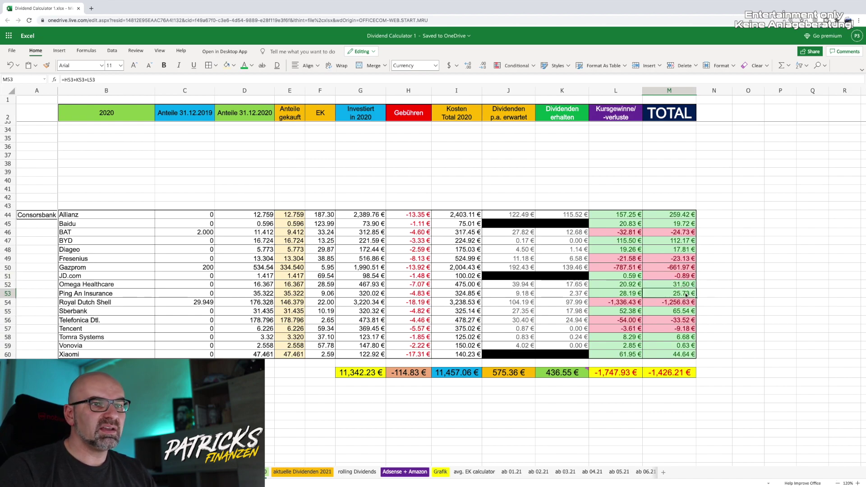
# Examine Royal Dutch Shell's total, fees, received dividends and price gain or loss
pyautogui.click(677, 303)
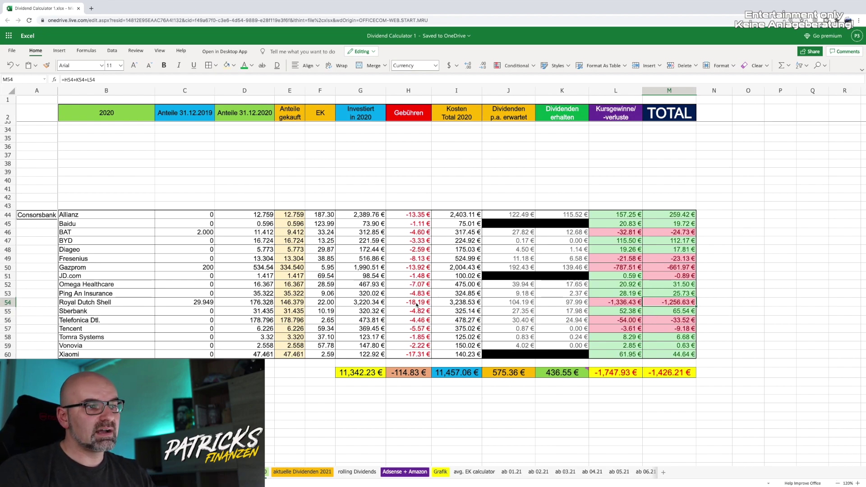
pyautogui.click(416, 305)
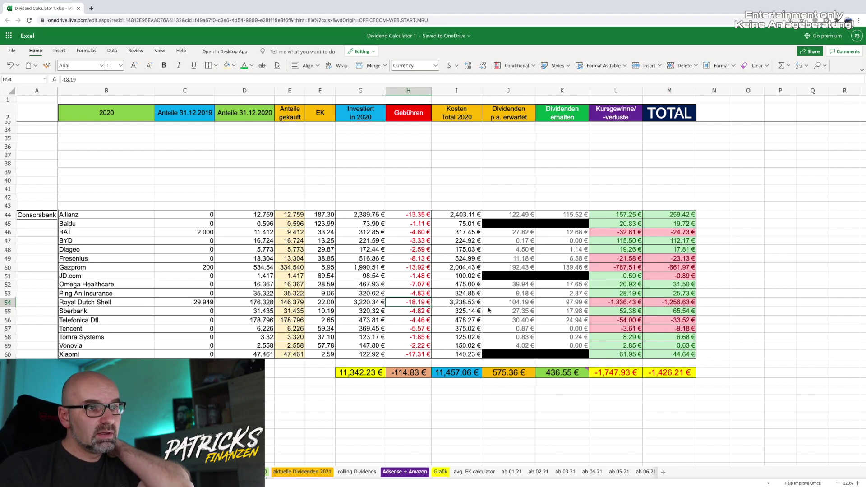
pyautogui.click(564, 305)
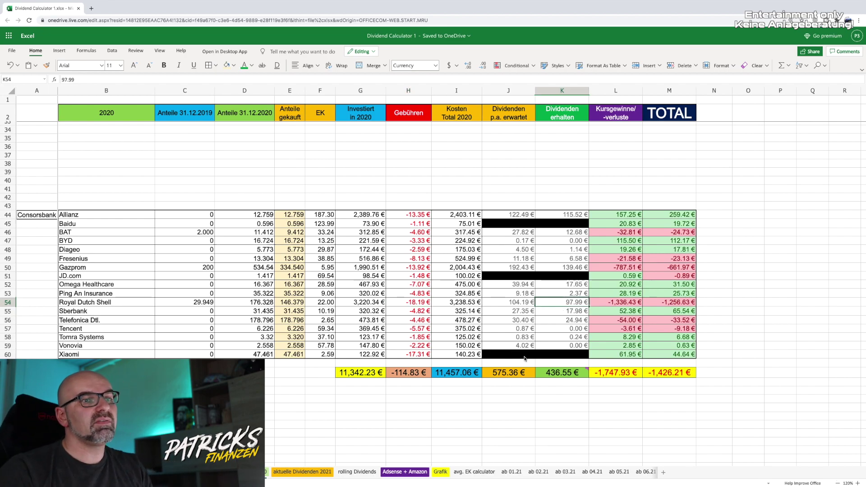
pyautogui.press('Right')
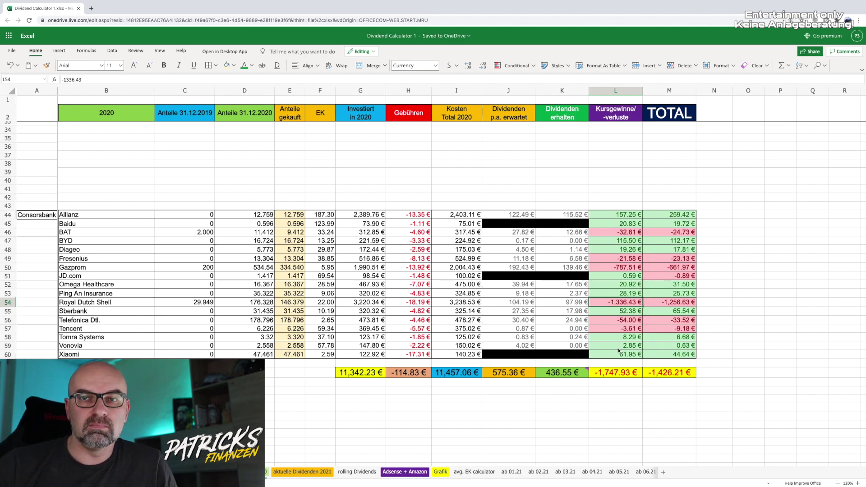
# Review the totals for Sberbank, Telefonica Dtl., Tencent, Tomra Systems, Vonovia and Xiaomi, plus Telefonica's expected dividends
pyautogui.click(676, 314)
pyautogui.press('Down')
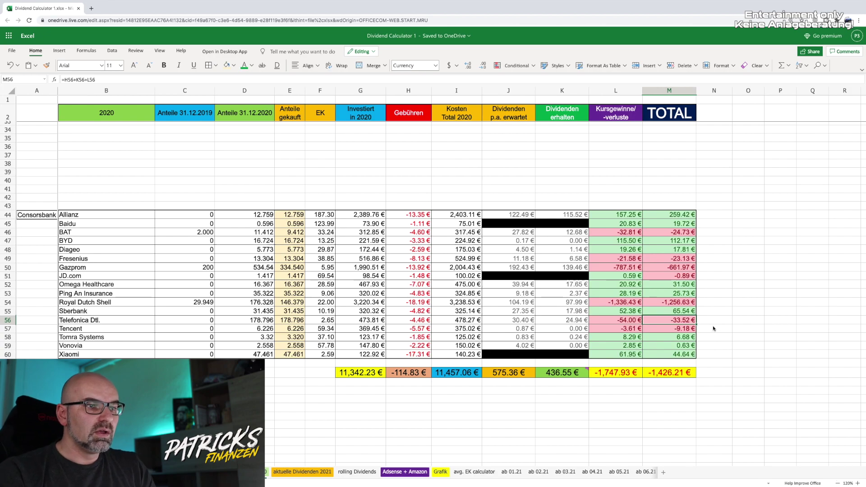
pyautogui.click(522, 322)
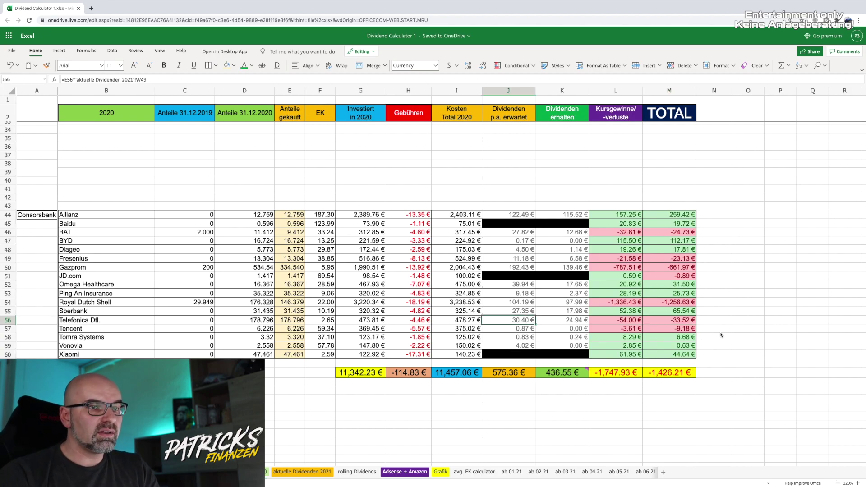
pyautogui.click(670, 328)
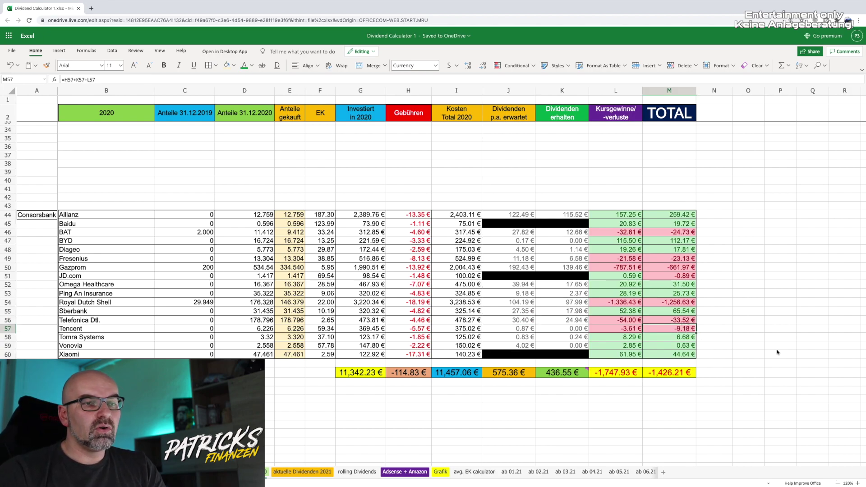
pyautogui.click(685, 339)
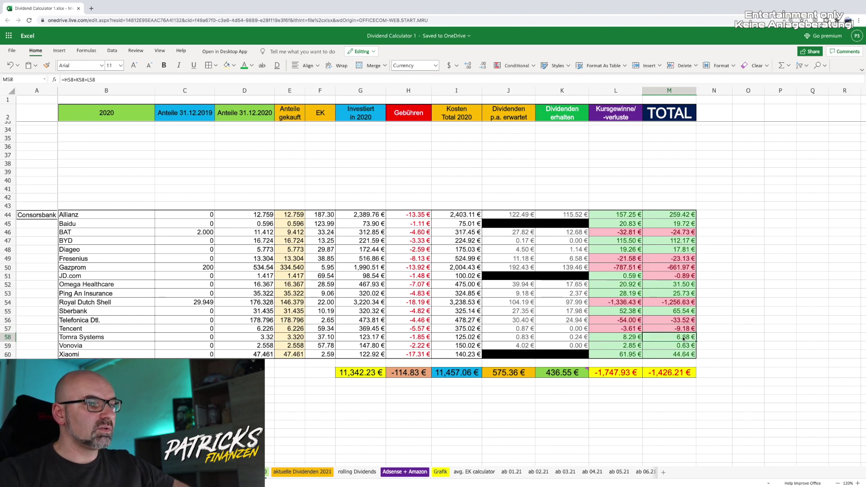
pyautogui.click(683, 346)
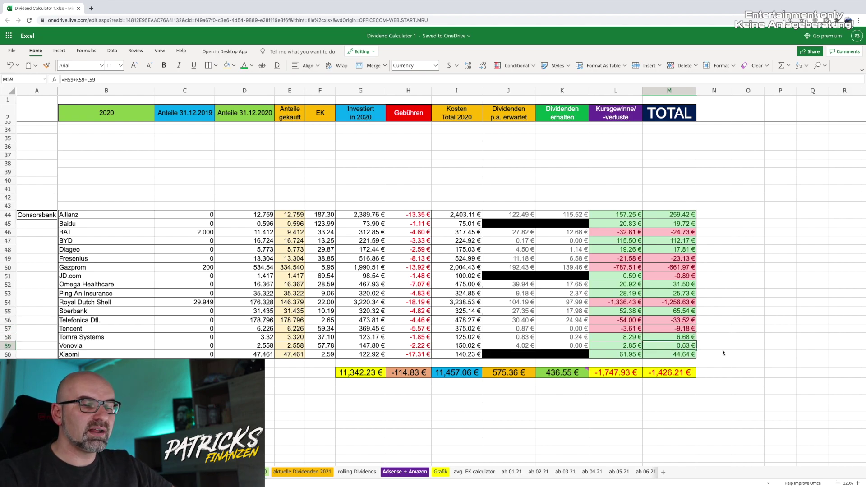
pyautogui.click(674, 355)
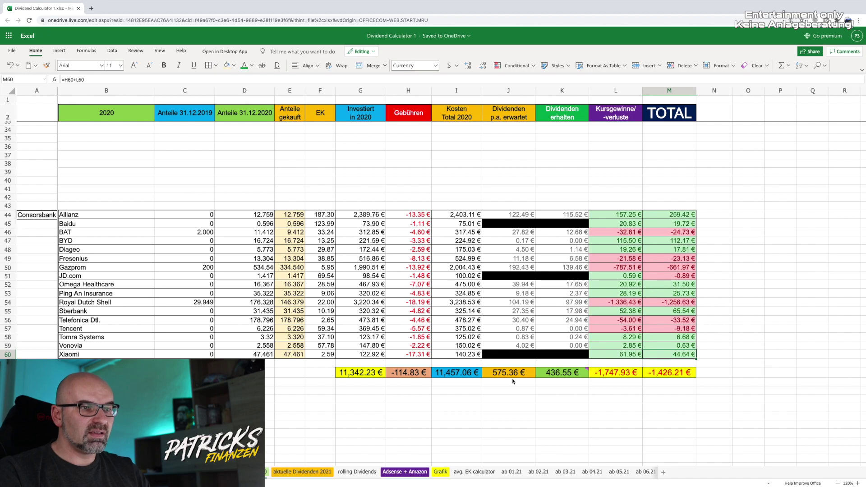
# Review the Consorsbank column sums for received dividends and price gains or losses
pyautogui.click(561, 377)
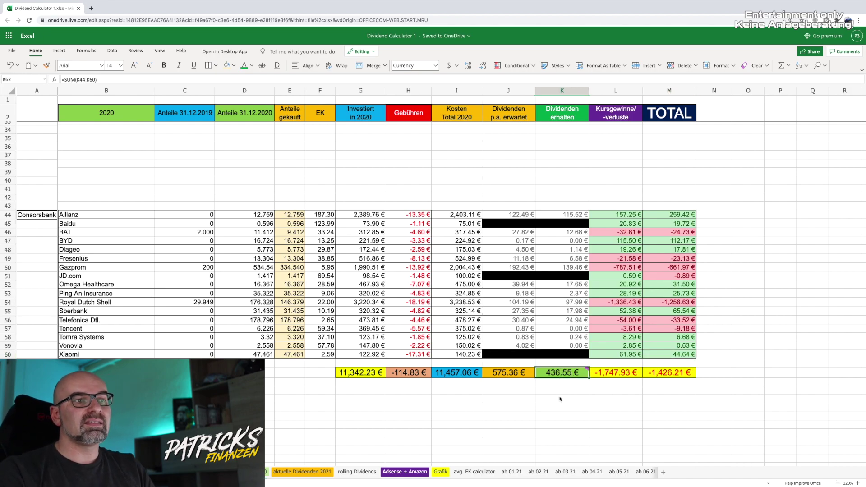
pyautogui.click(627, 376)
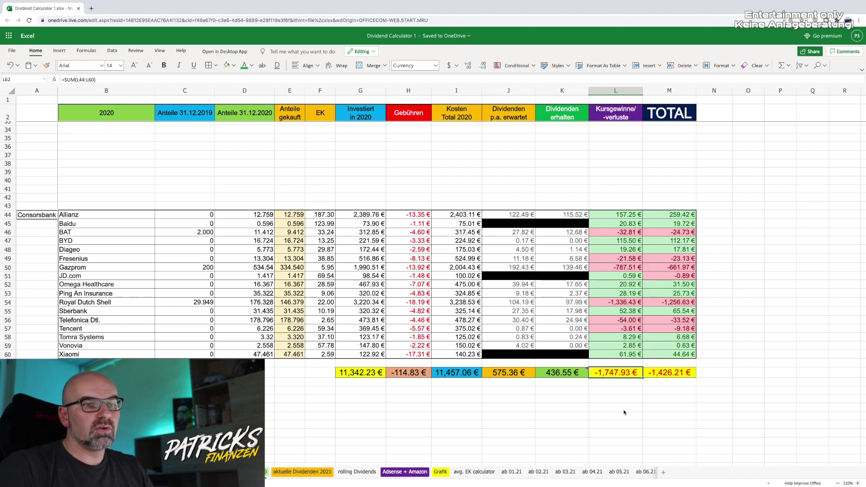
pyautogui.click(719, 385)
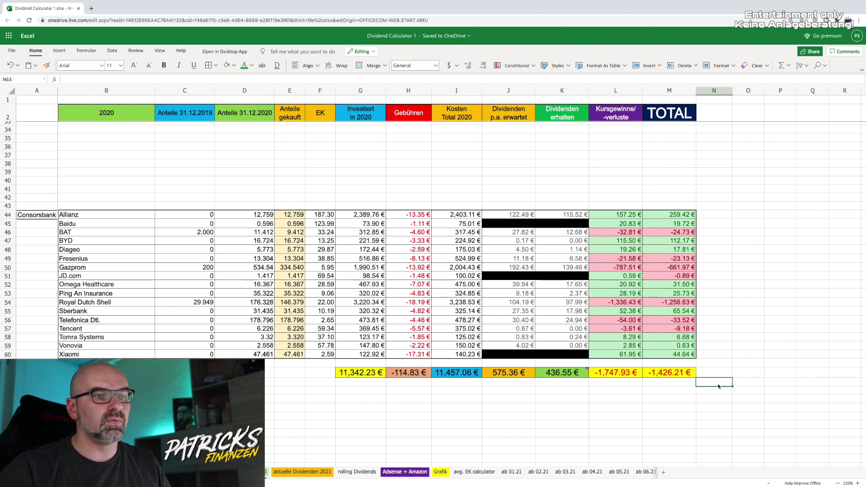
# Review the Degiro portfolio's 2020 results per stock and its column sums
pyautogui.scroll(-10, 575, 344)
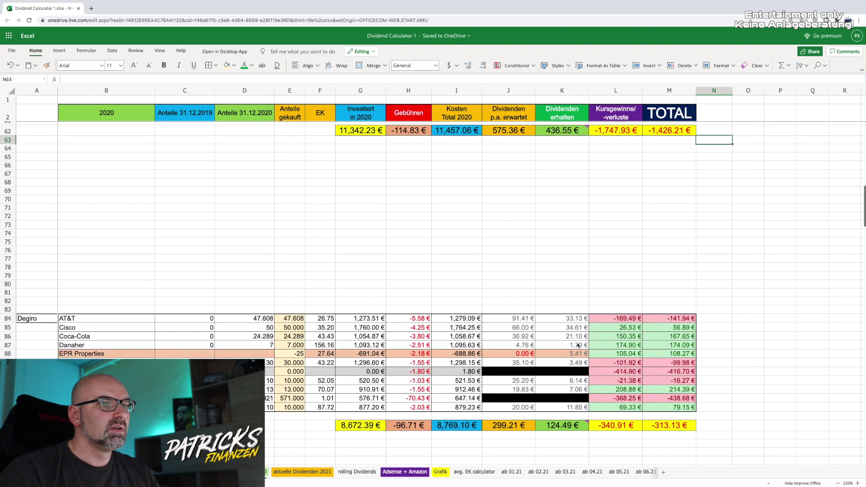
pyautogui.scroll(-3, 777, 333)
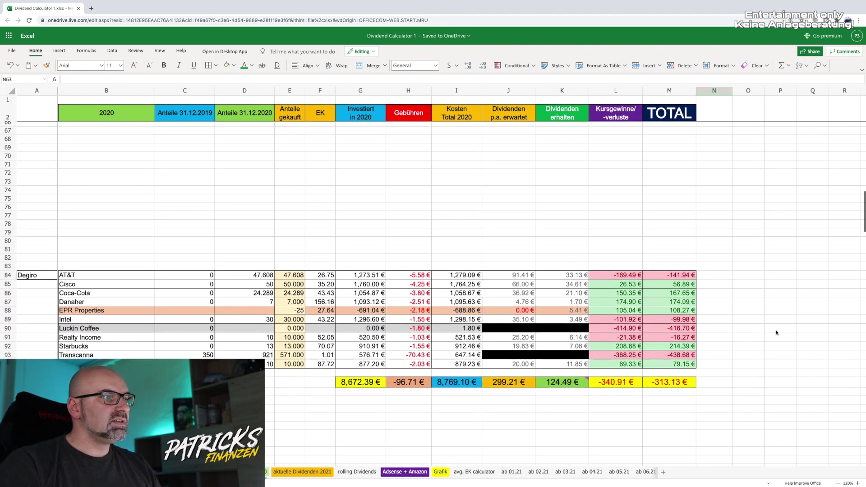
pyautogui.scroll(-2, 777, 333)
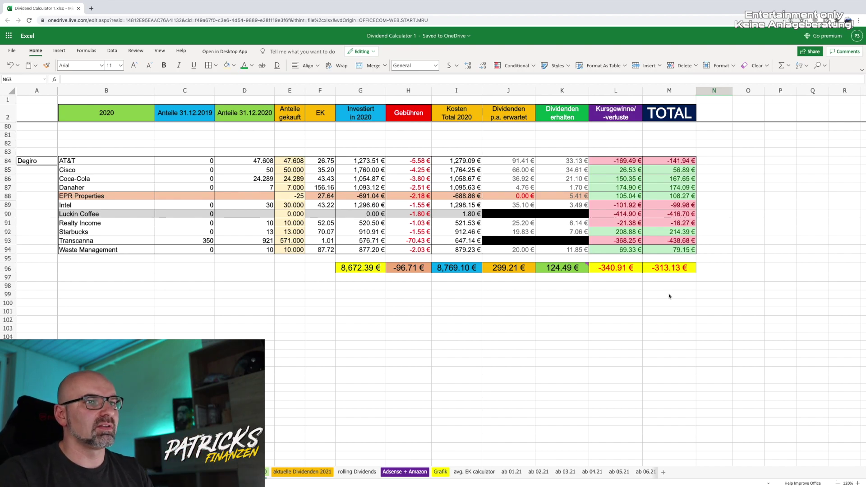
# Examine AMD's invested amount and the totals for Alibaba and Main Street Capital in the Trading212 portfolio
pyautogui.scroll(-12, 670, 298)
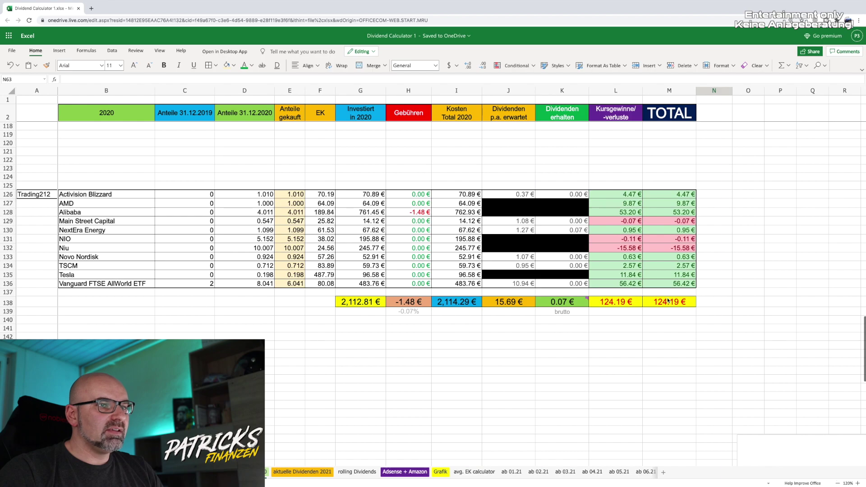
pyautogui.scroll(1, 670, 301)
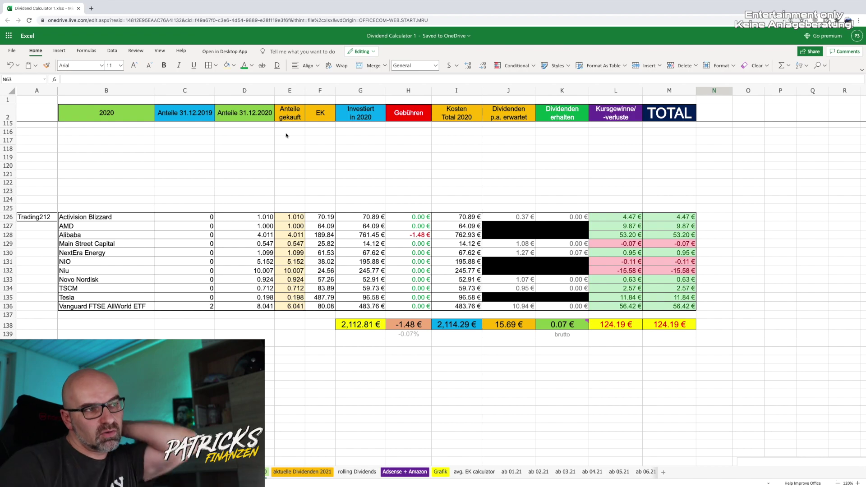
pyautogui.click(369, 227)
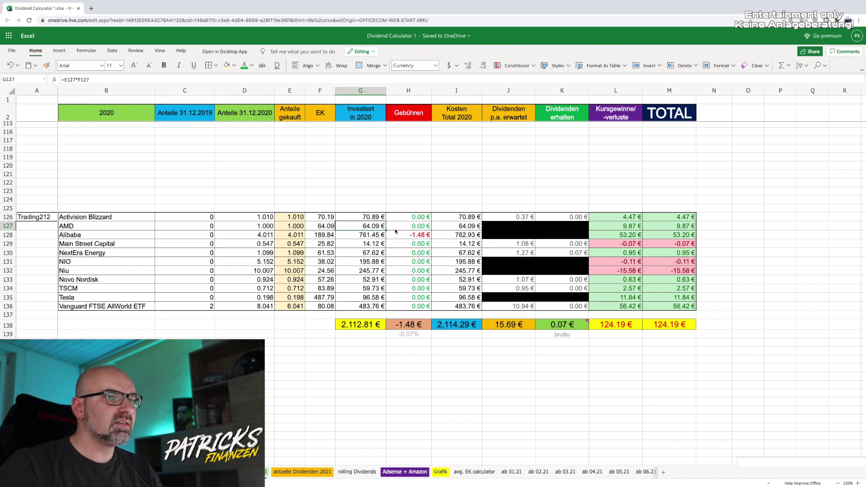
pyautogui.click(693, 235)
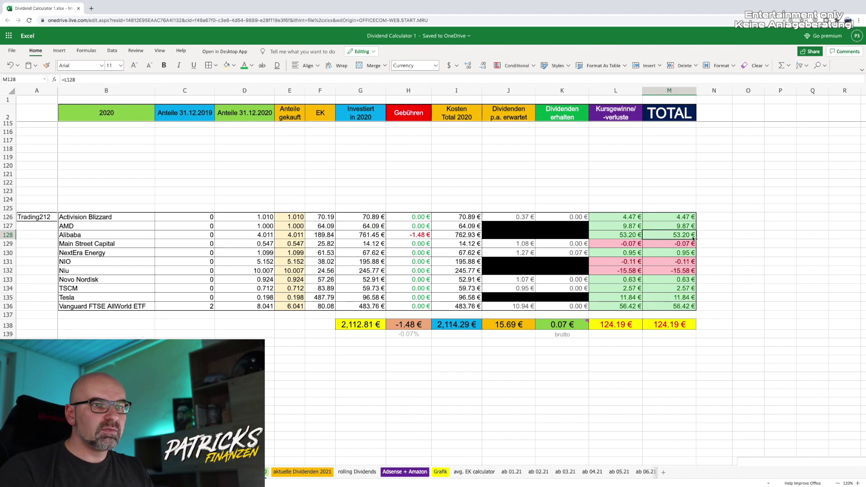
pyautogui.click(686, 245)
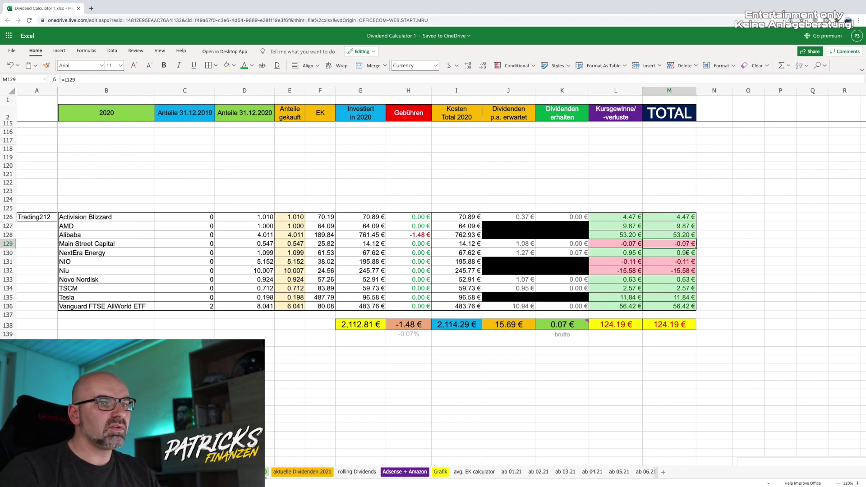
# Review the Trading212 totals for NextEra Energy, NIO, Niu, Novo Nordisk and TSCM
pyautogui.press('Down')
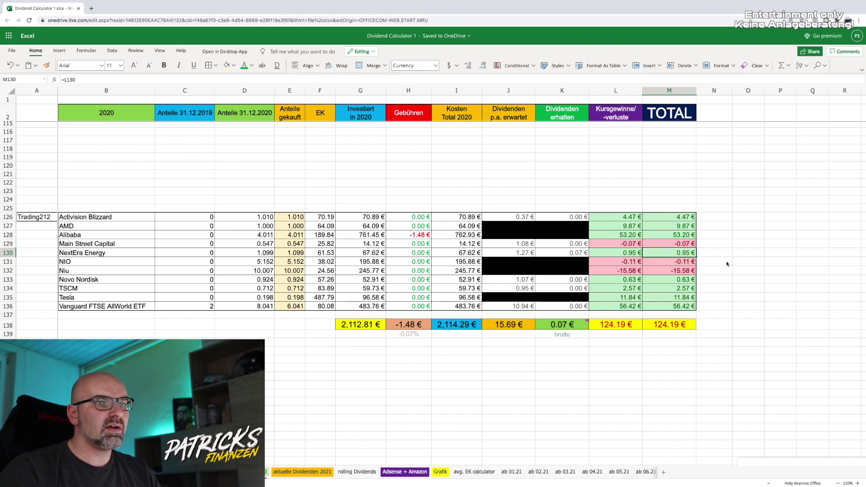
pyautogui.press('Down')
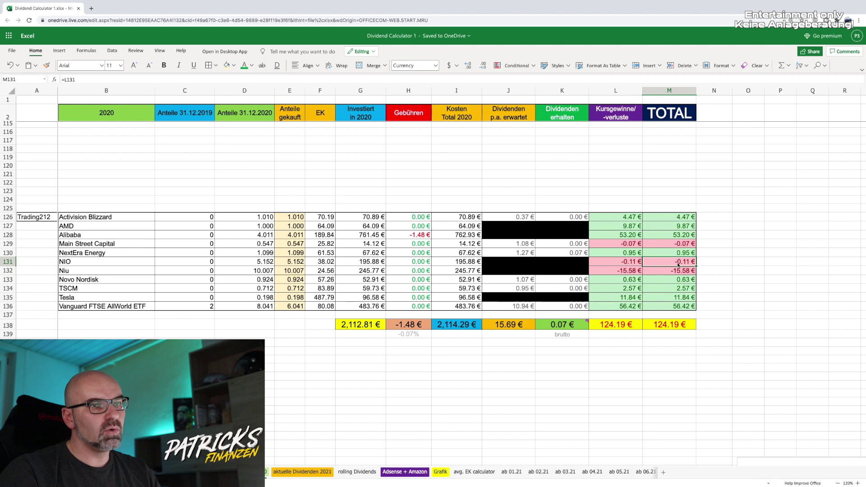
pyautogui.press('Down')
pyautogui.press('Down')
pyautogui.press('Down')
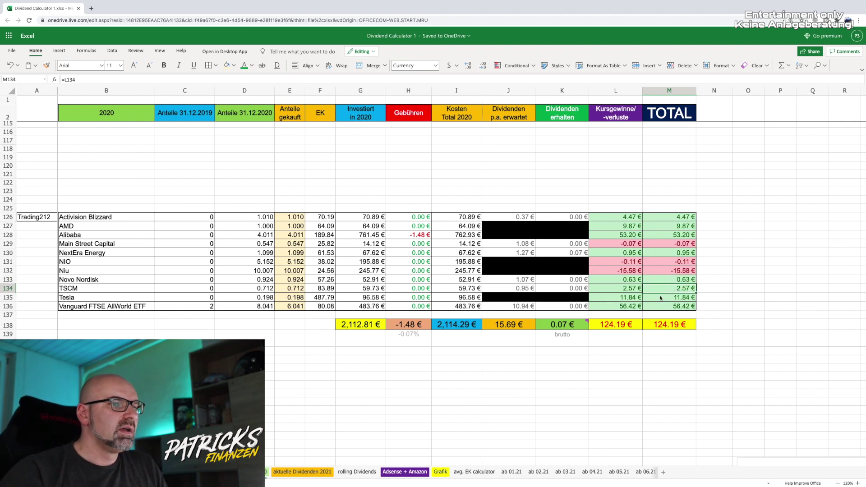
# Examine the Trading212 totals for Tesla and the Vanguard FTSE AllWorld ETF
pyautogui.press('Down')
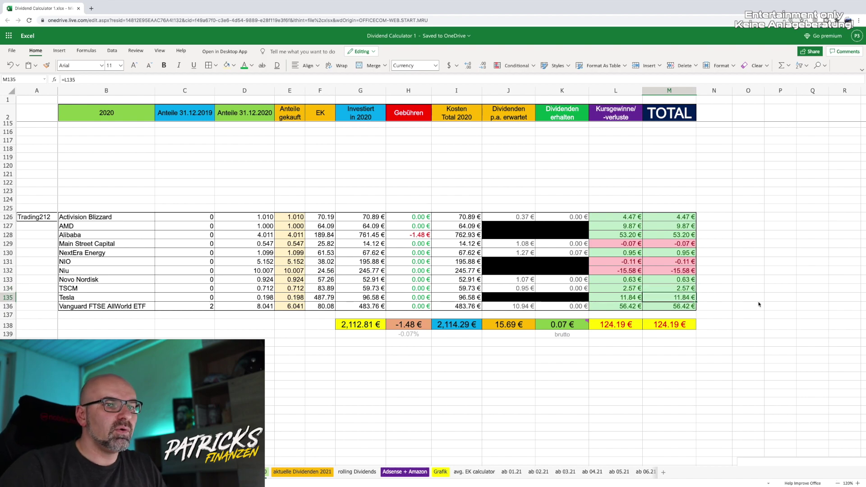
pyautogui.click(690, 306)
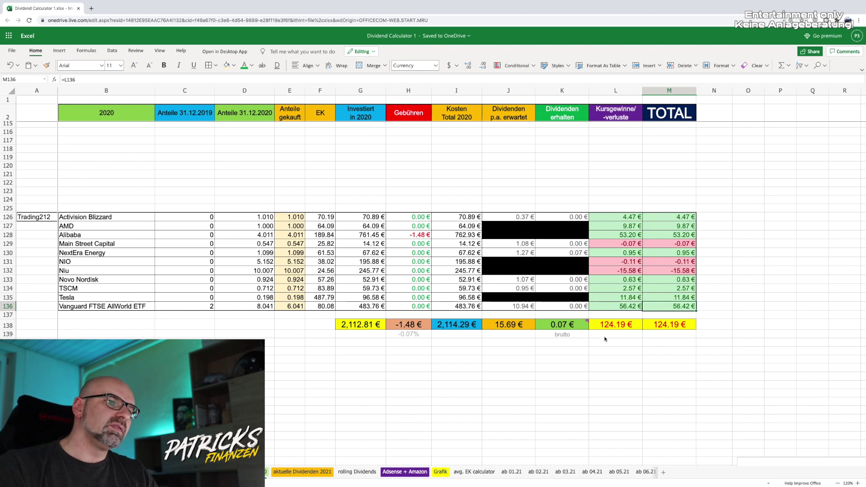
# Review the nominal and percentage FLOP 5 and TOP 5 stock rankings beside the 2020 results table
pyautogui.scroll(15, 721, 304)
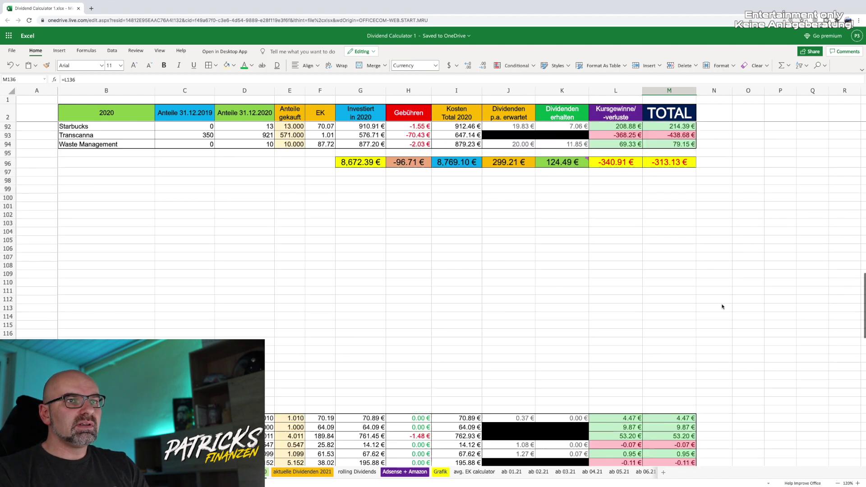
pyautogui.hscroll(10, 736, 299)
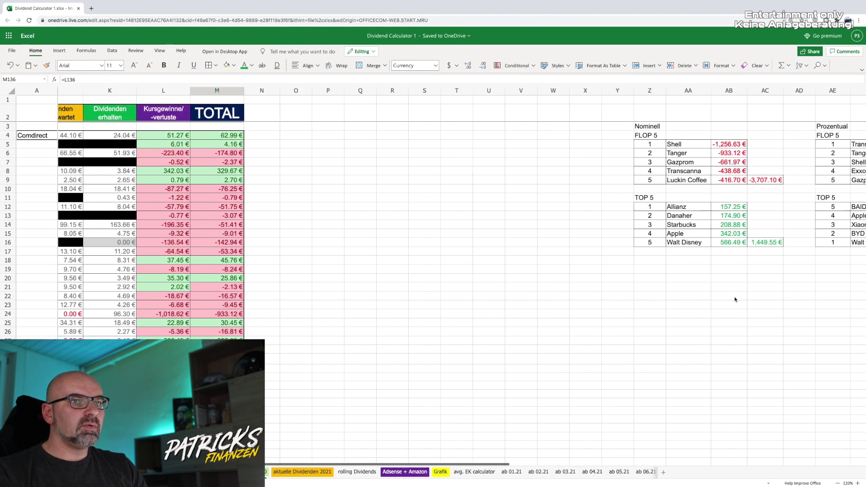
pyautogui.hscroll(3, 734, 299)
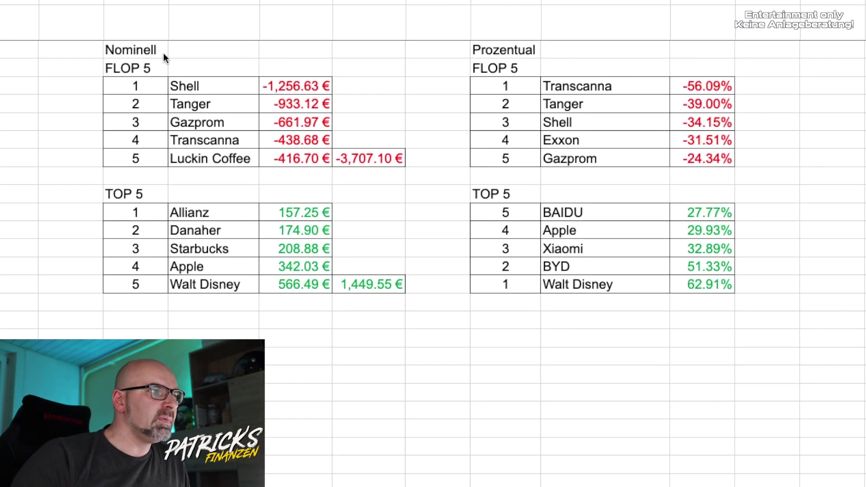
pyautogui.click(164, 53)
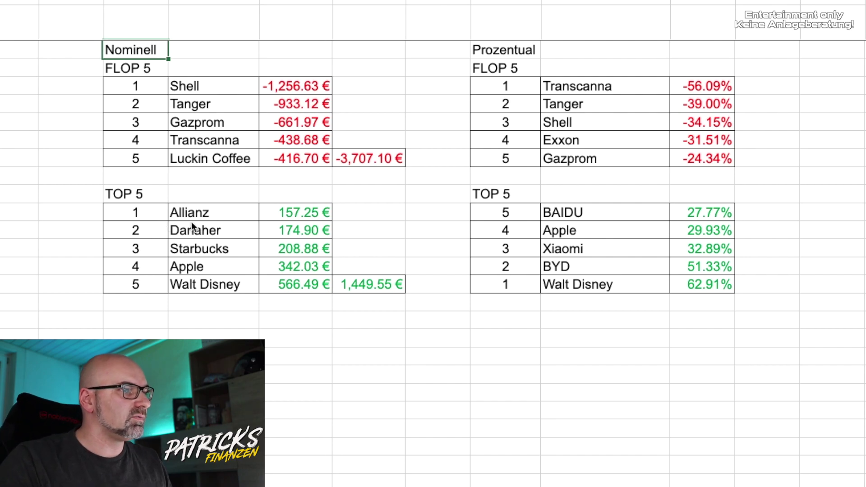
# Copy the descending rank numbers 5 to 1 from the percentage TOP 5 table into the nominal TOP 5 table
pyautogui.click(502, 218)
pyautogui.moveTo(502, 218); pyautogui.dragTo(503, 285)
pyautogui.hotkey('ctrl', 'c')
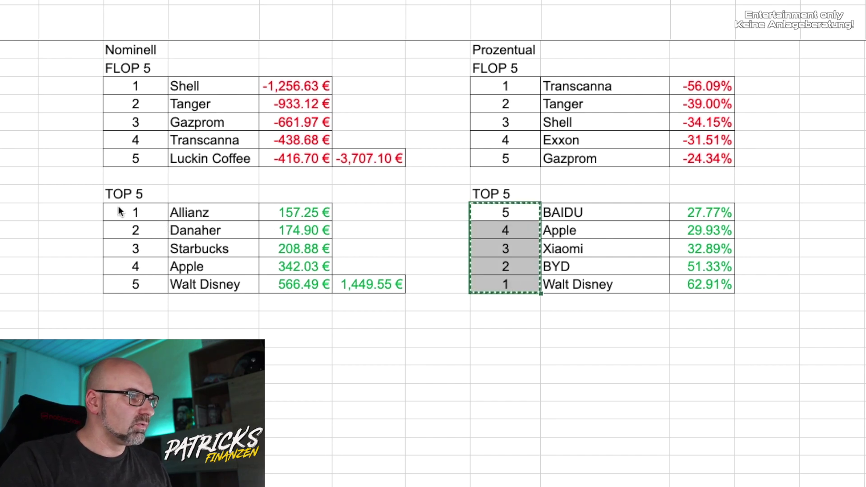
pyautogui.click(119, 208)
pyautogui.hotkey('ctrl', 'v')
pyautogui.click(101, 310)
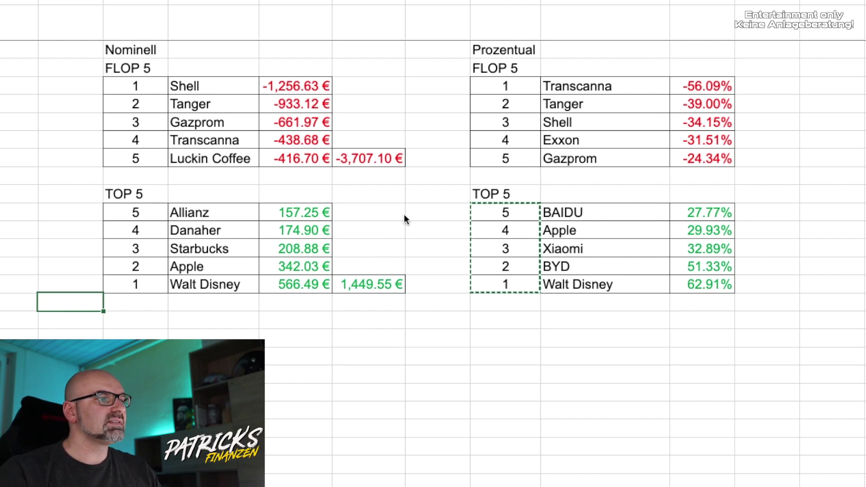
pyautogui.click(335, 332)
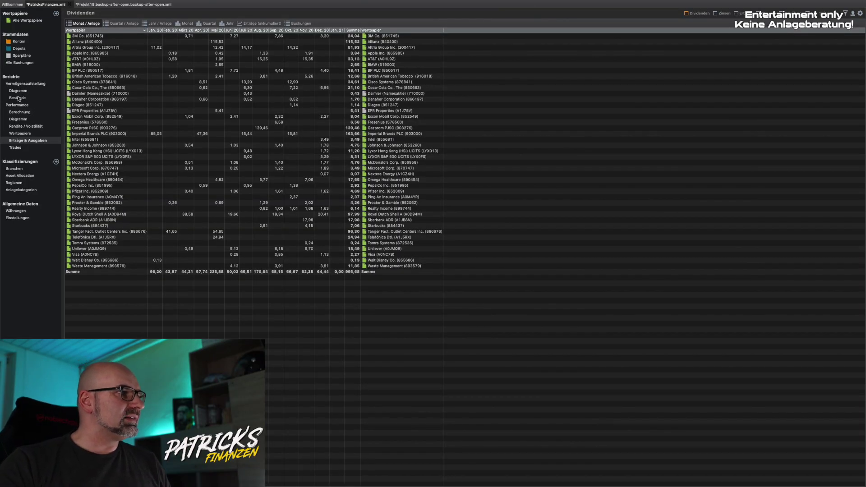
# Switch to Portfolio Performance, view the holdings chart, and display the dividends per security by year
pyautogui.click(18, 98)
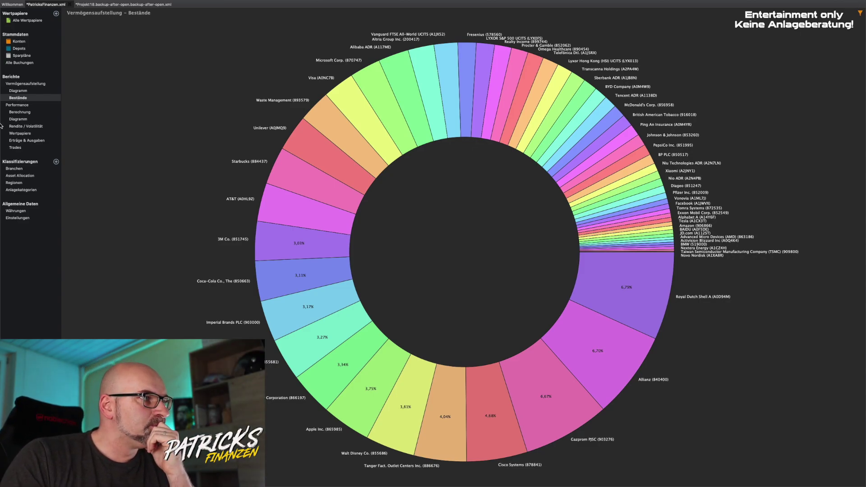
pyautogui.click(28, 141)
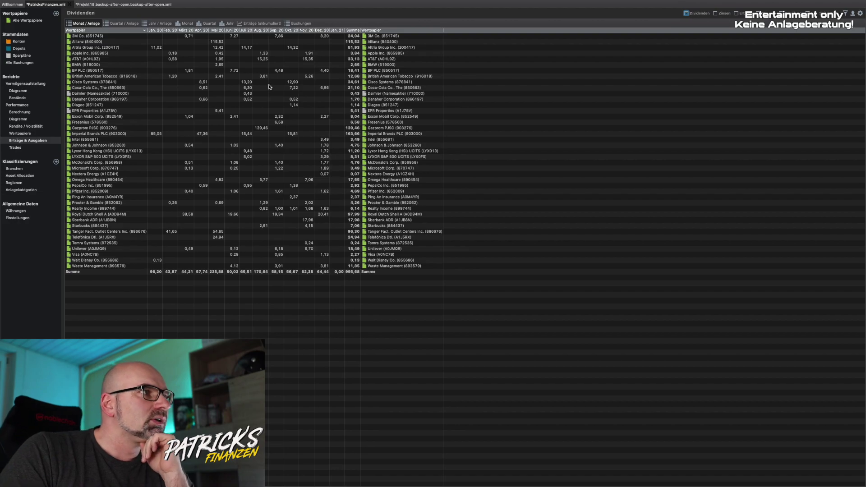
pyautogui.click(121, 23)
pyautogui.click(158, 23)
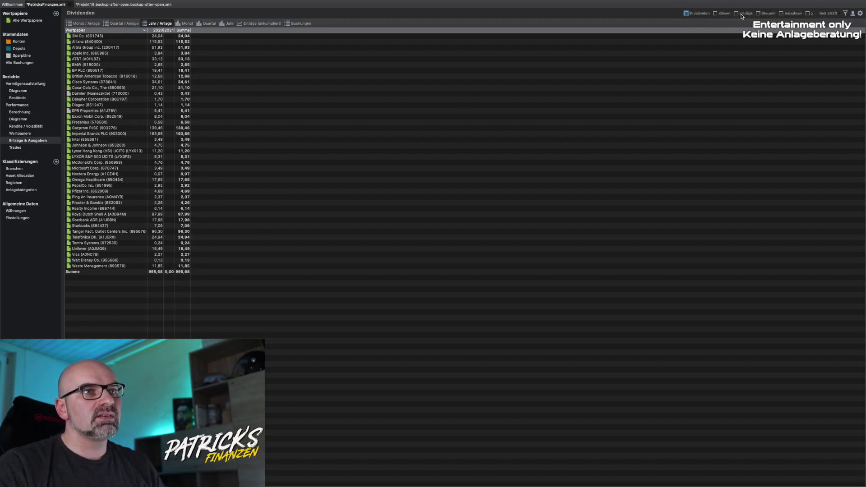
# Review the taxes since 2020 per security by year and as a monthly chart, including August's breakdown by security
pyautogui.click(766, 14)
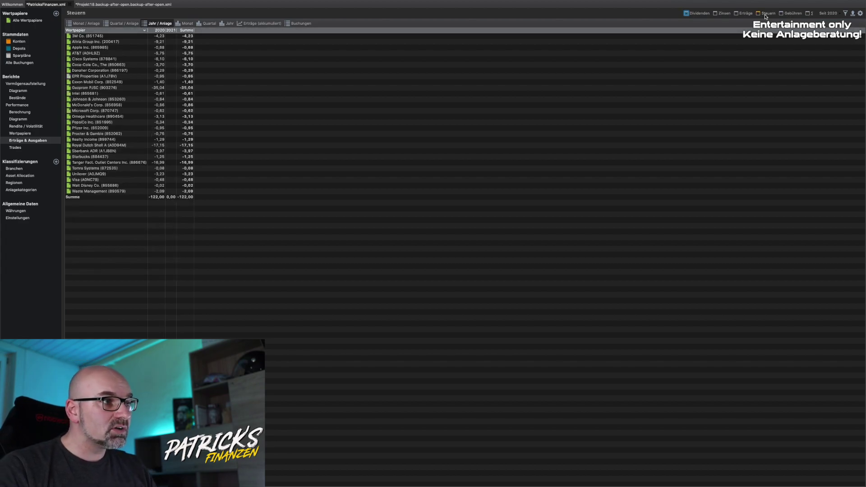
pyautogui.click(190, 26)
pyautogui.click(225, 24)
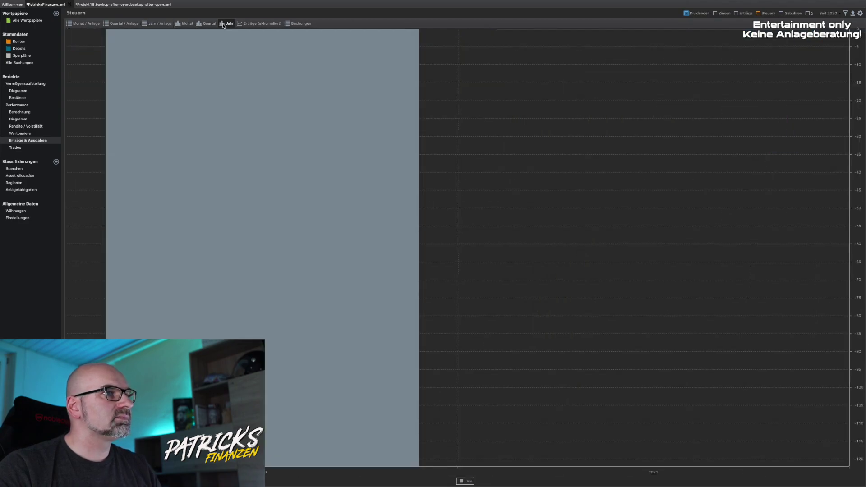
pyautogui.click(157, 24)
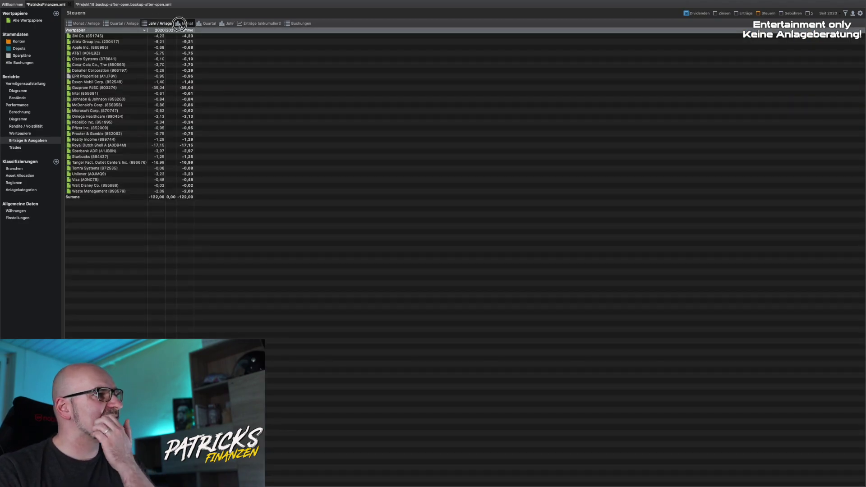
pyautogui.click(186, 23)
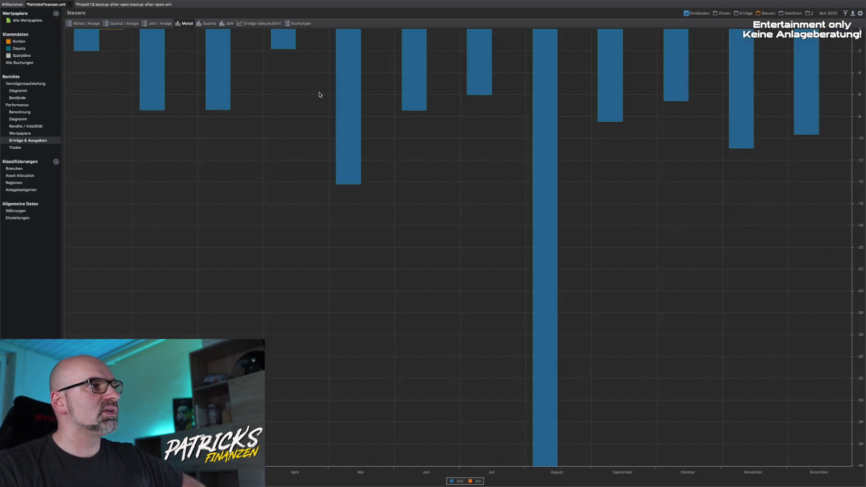
pyautogui.click(548, 60)
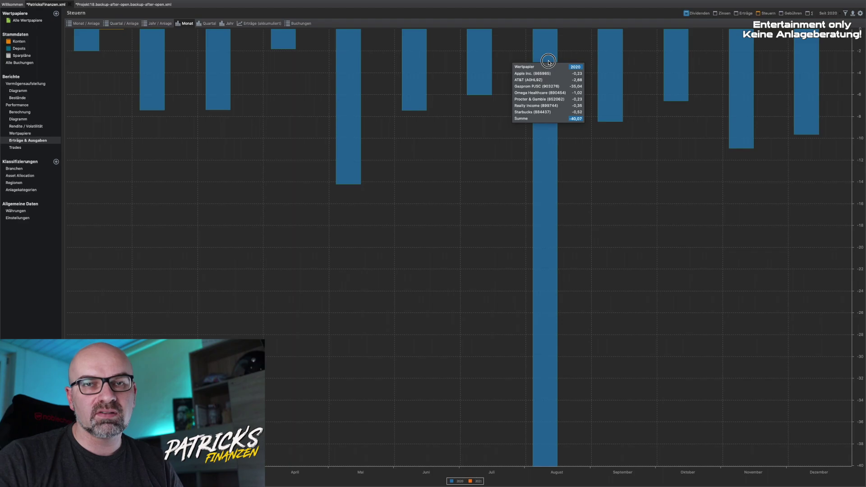
# Review the fees since 2020 in the monthly chart and inspect January 2020's bar
pyautogui.click(791, 14)
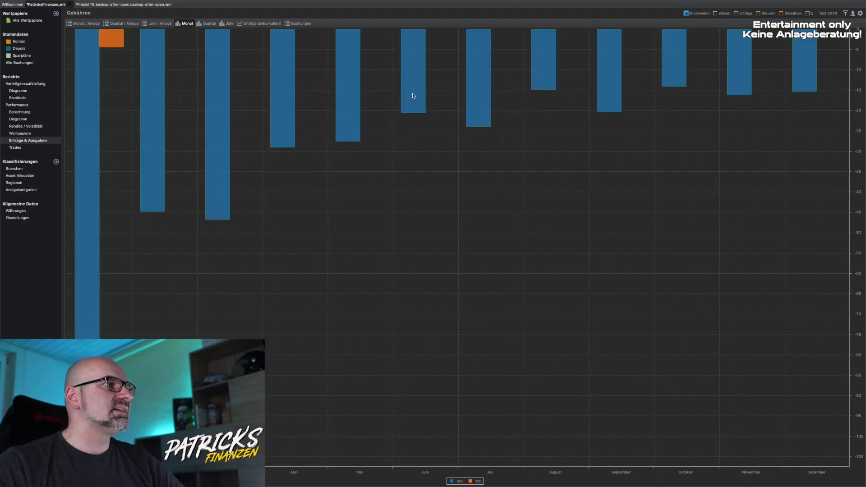
pyautogui.click(92, 98)
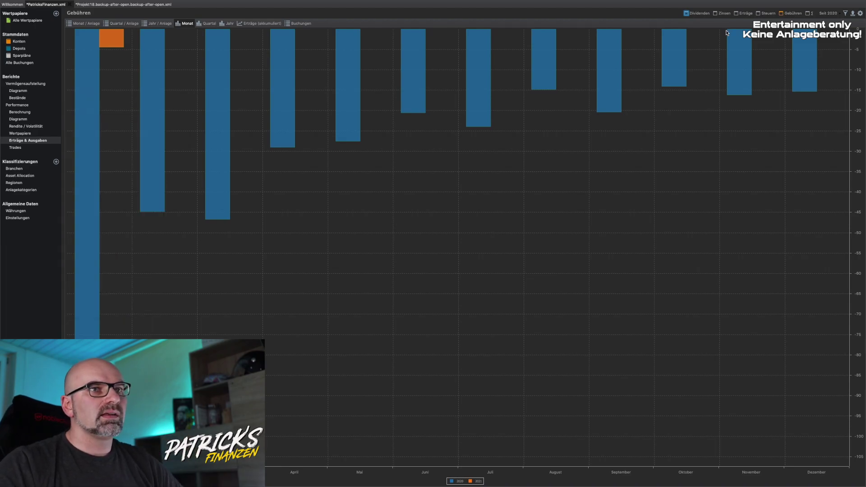
# Review the combined sum of earnings and expenses as monthly, accumulated and yearly charts, including 2020's breakdown by security
pyautogui.click(809, 14)
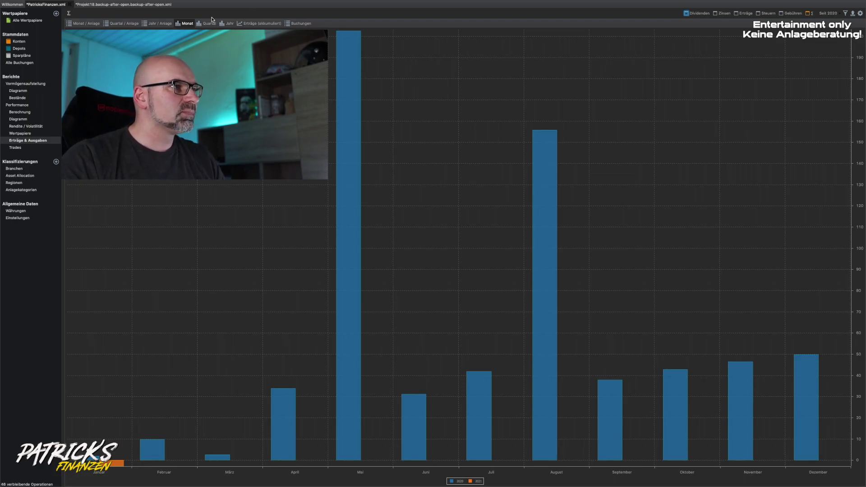
pyautogui.click(244, 24)
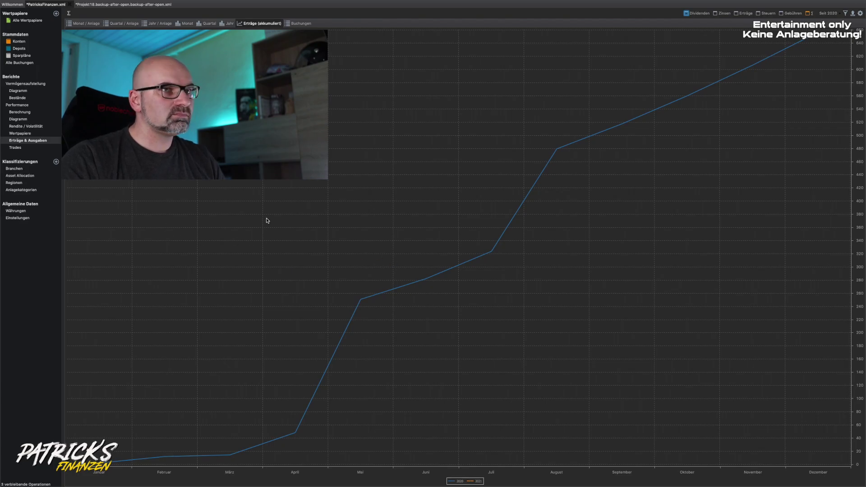
pyautogui.click(228, 23)
pyautogui.click(280, 136)
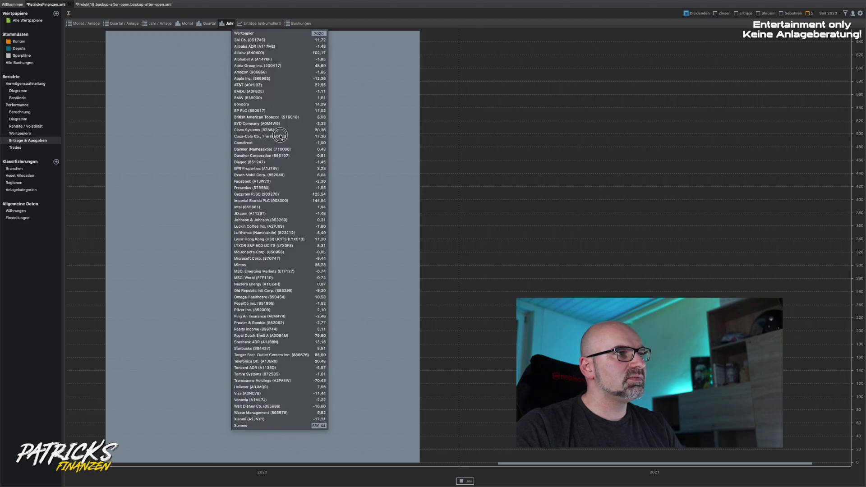